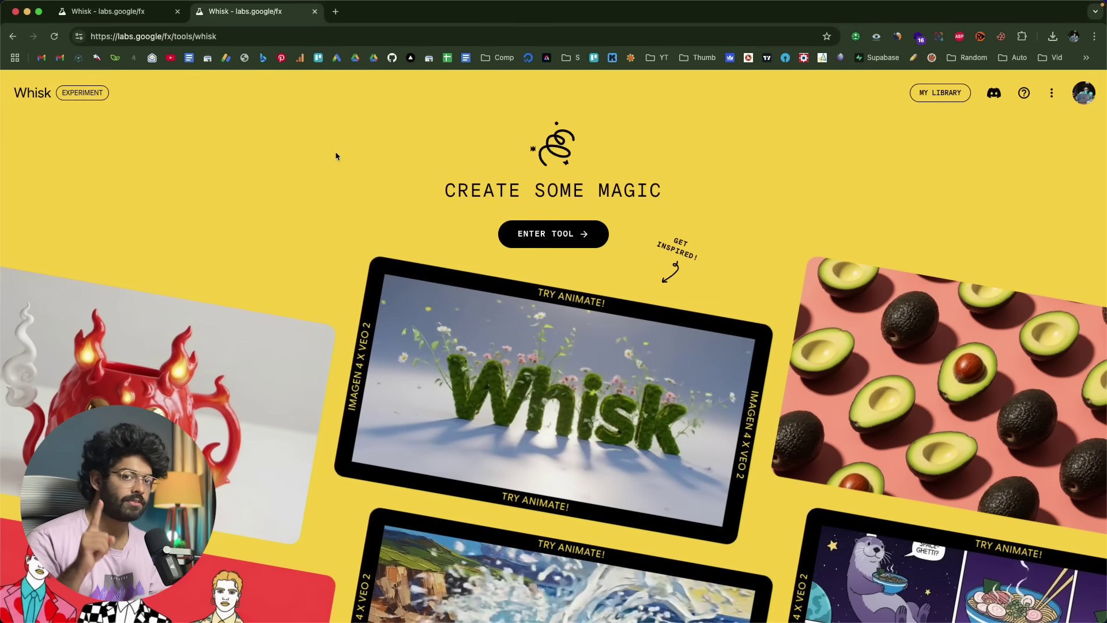
# - Open the Whisk page and scroll through its landing content
pyautogui.click(254, 36)
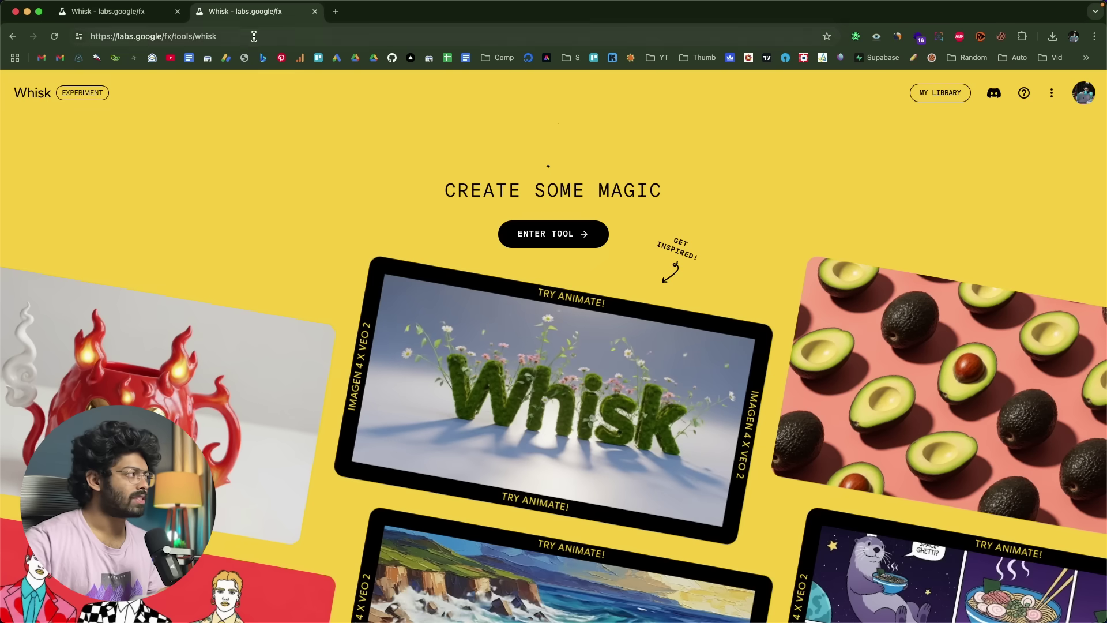
pyautogui.click(182, 113)
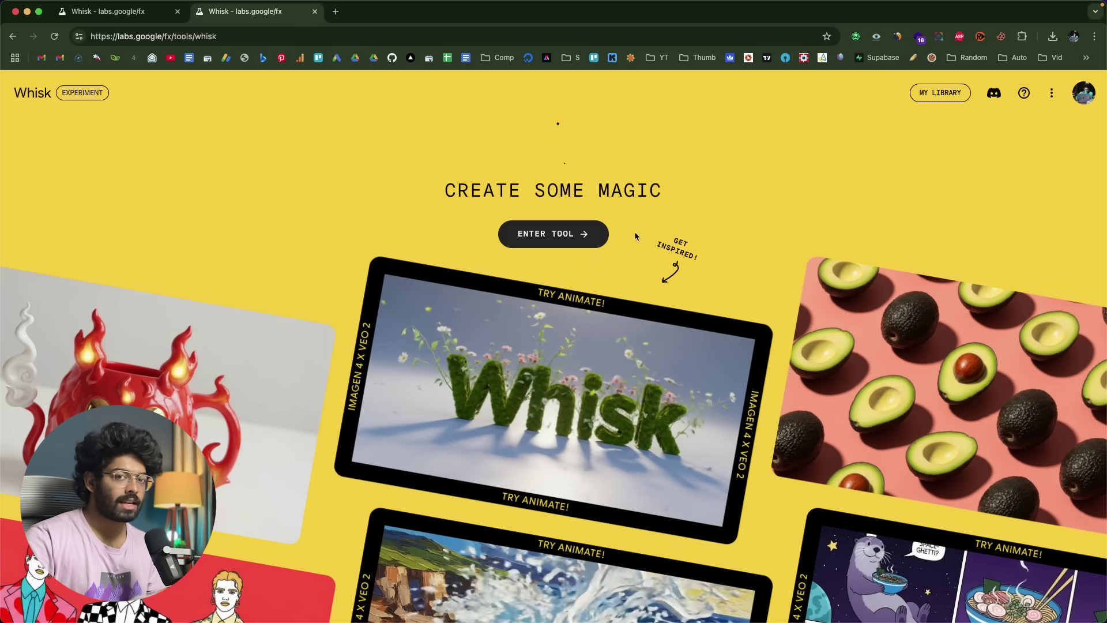
pyautogui.scroll(-5, 537, 354)
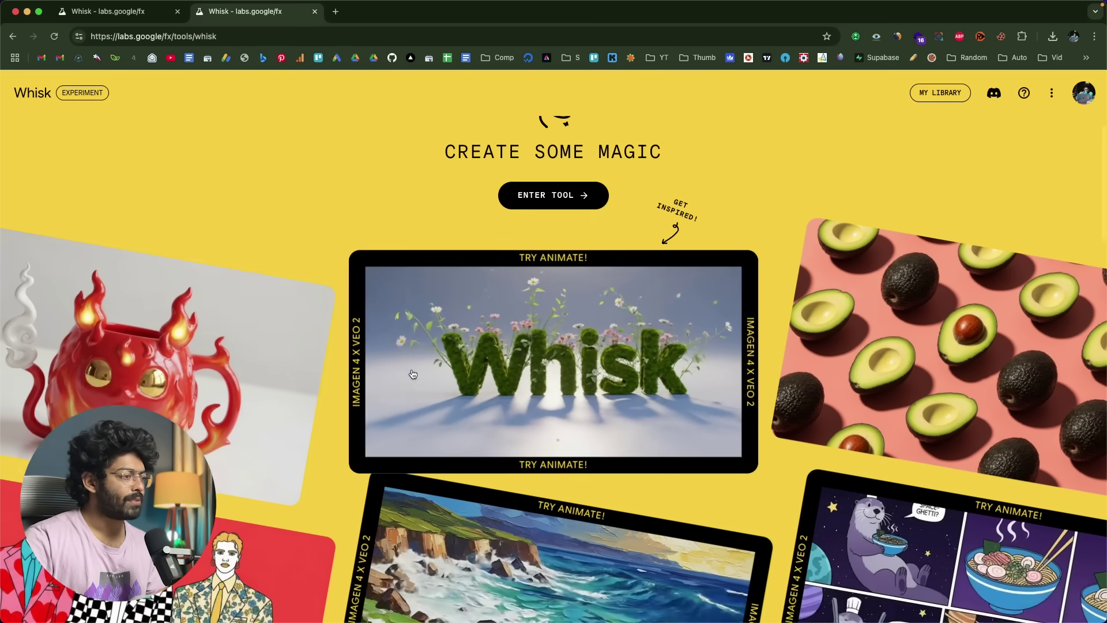
pyautogui.scroll(-15, 536, 355)
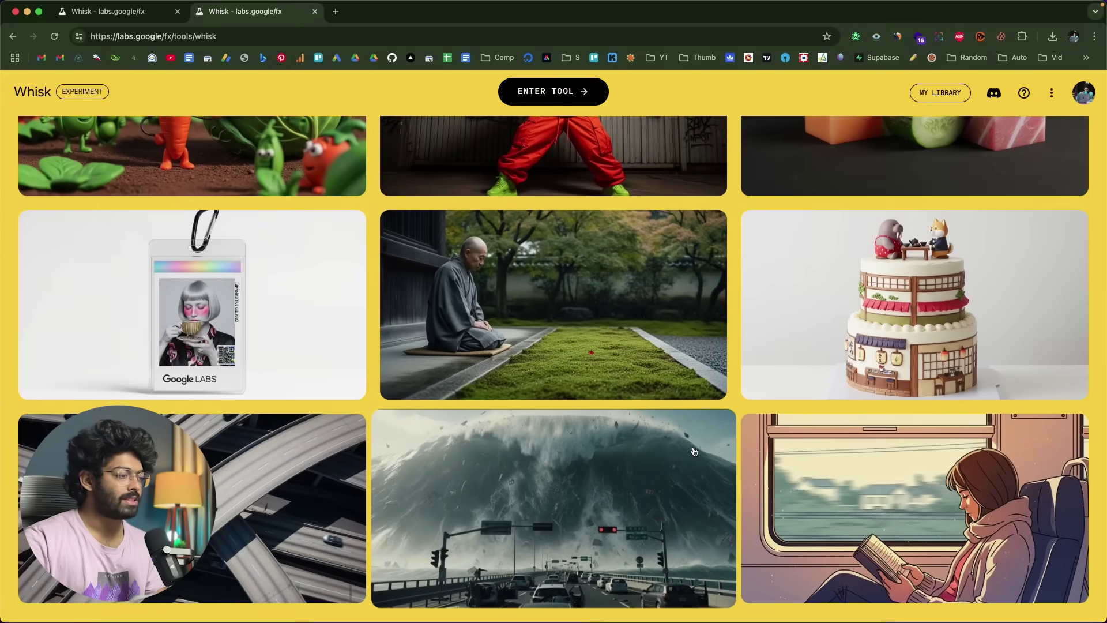
pyautogui.scroll(20, 695, 452)
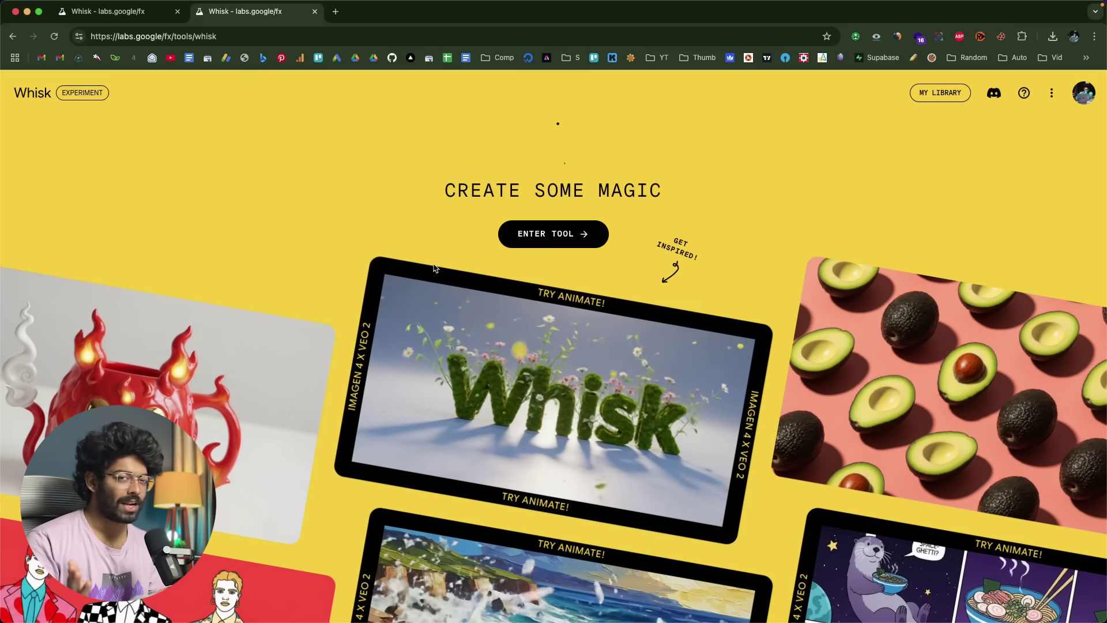
# - Confirm Windscribe VPN is on through Atlanta, then enter the Whisk creation tool
pyautogui.click(856, 36)
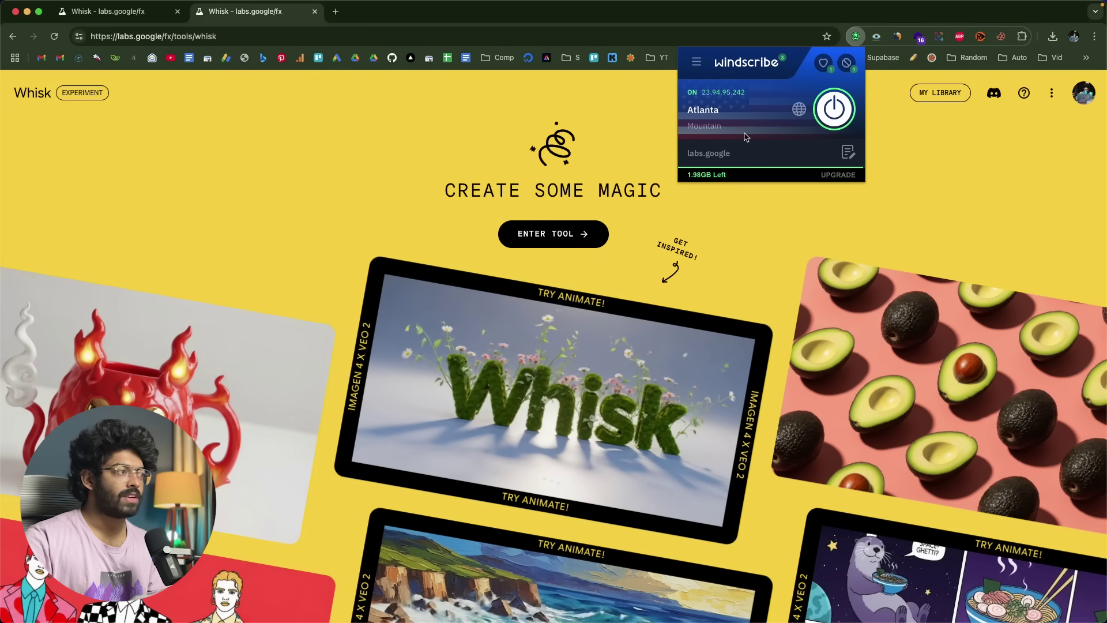
pyautogui.click(327, 172)
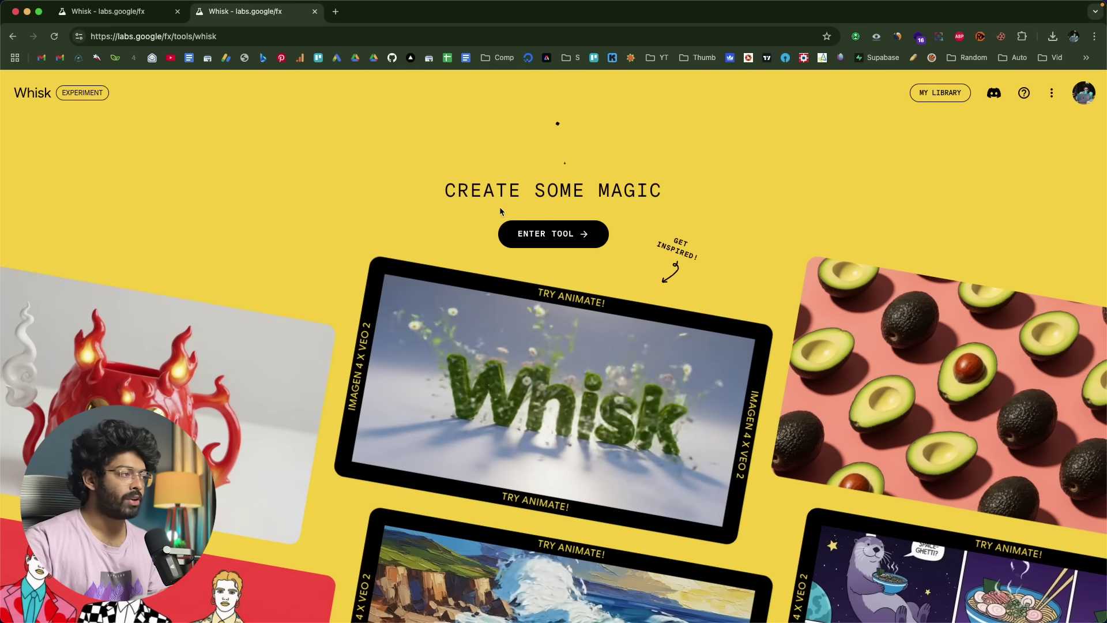
pyautogui.click(570, 234)
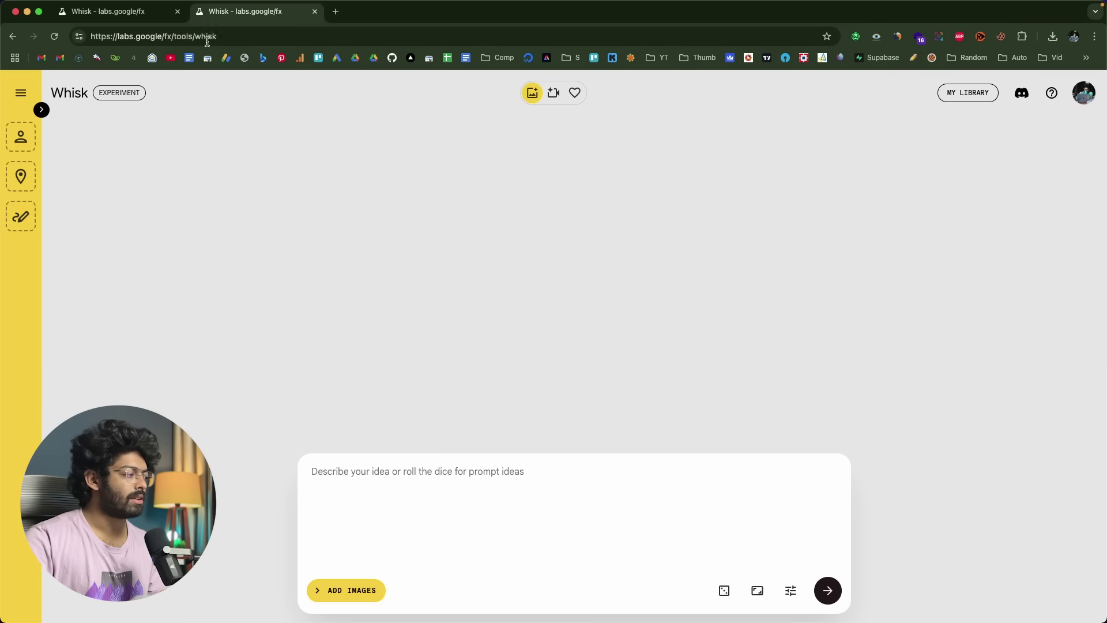
# - Close the duplicate Whisk tab and expand the left panel showing Subject, Scene and Style slots
pyautogui.press('super+w')
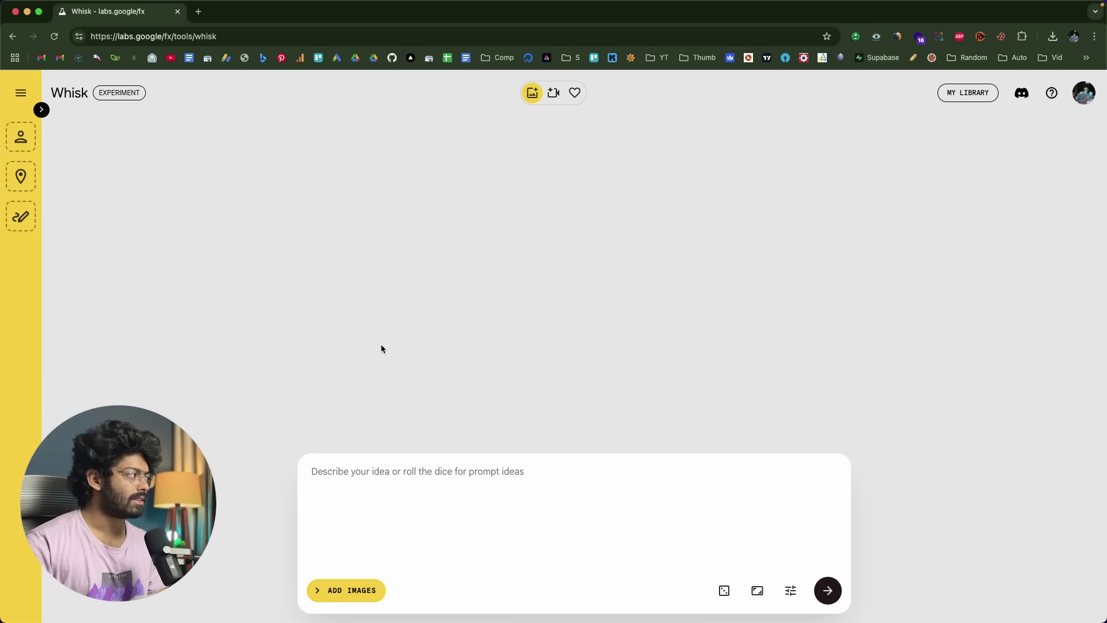
pyautogui.click(21, 93)
pyautogui.click(133, 89)
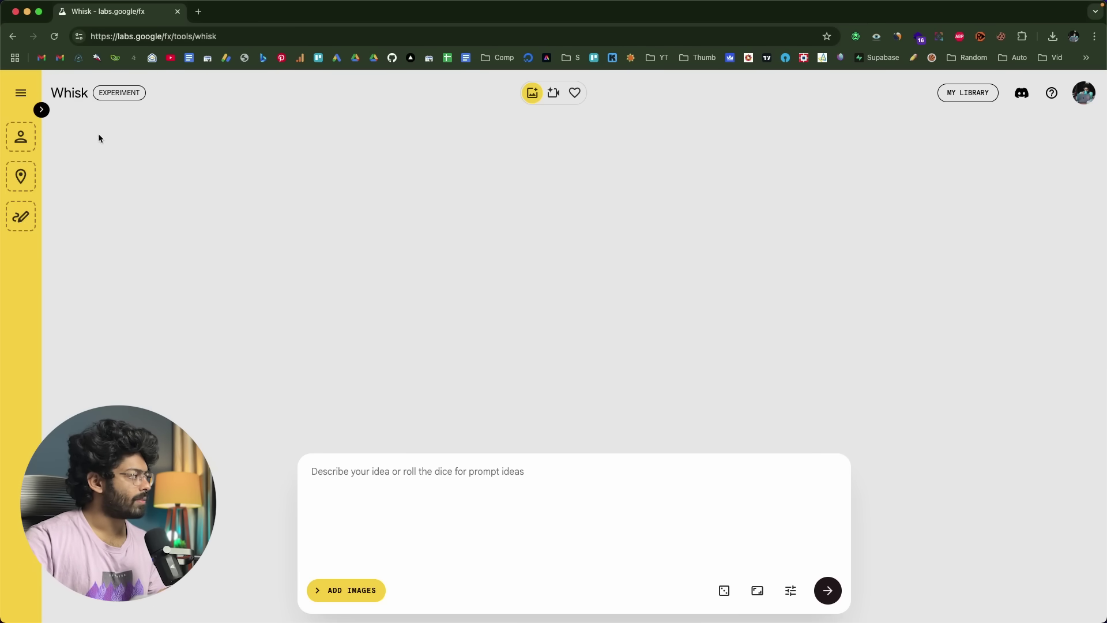
pyautogui.click(43, 110)
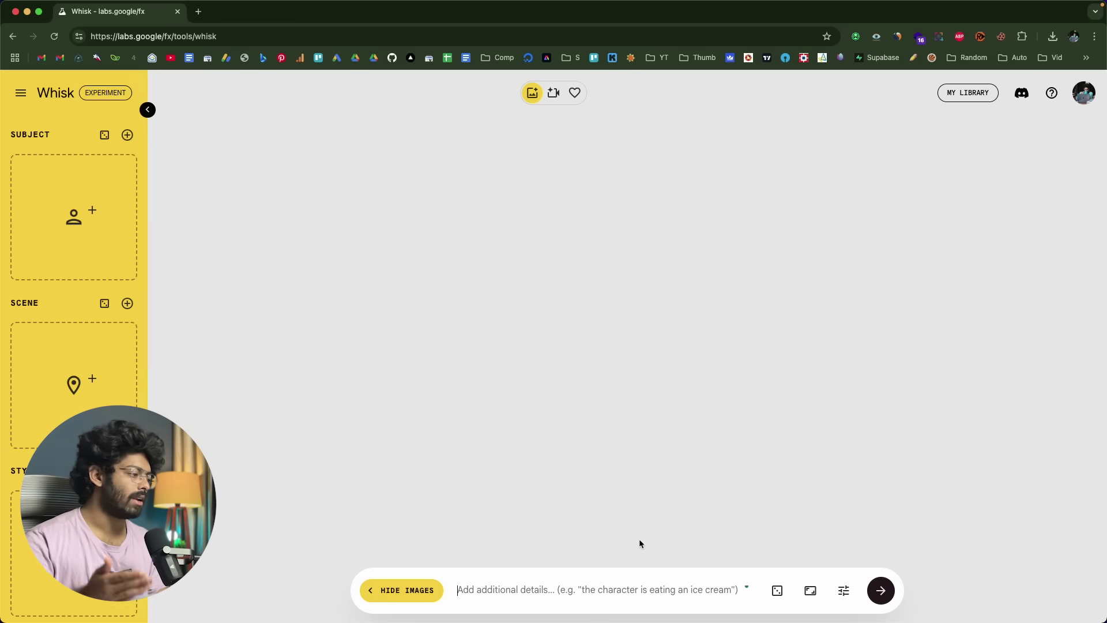
# - Paste the cyberpunk samurai rainy-alley prompt and check the 16:9 aspect ratio
pyautogui.click(534, 595)
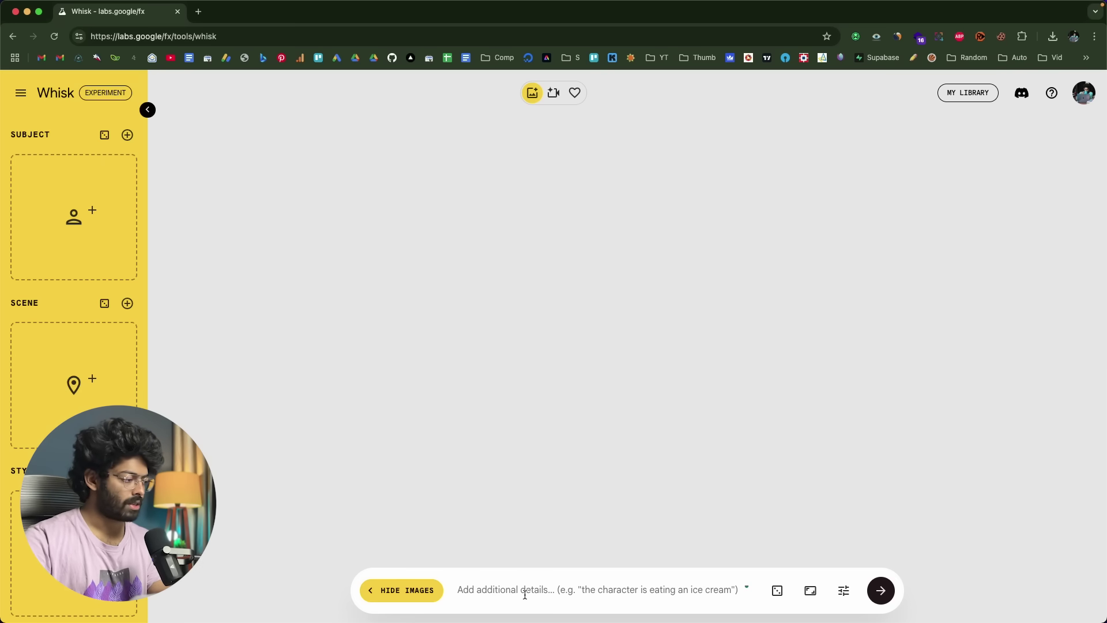
pyautogui.write('Cyberpunk samurai standing in a rainy alley with glowing katana and holographic ads in the background')
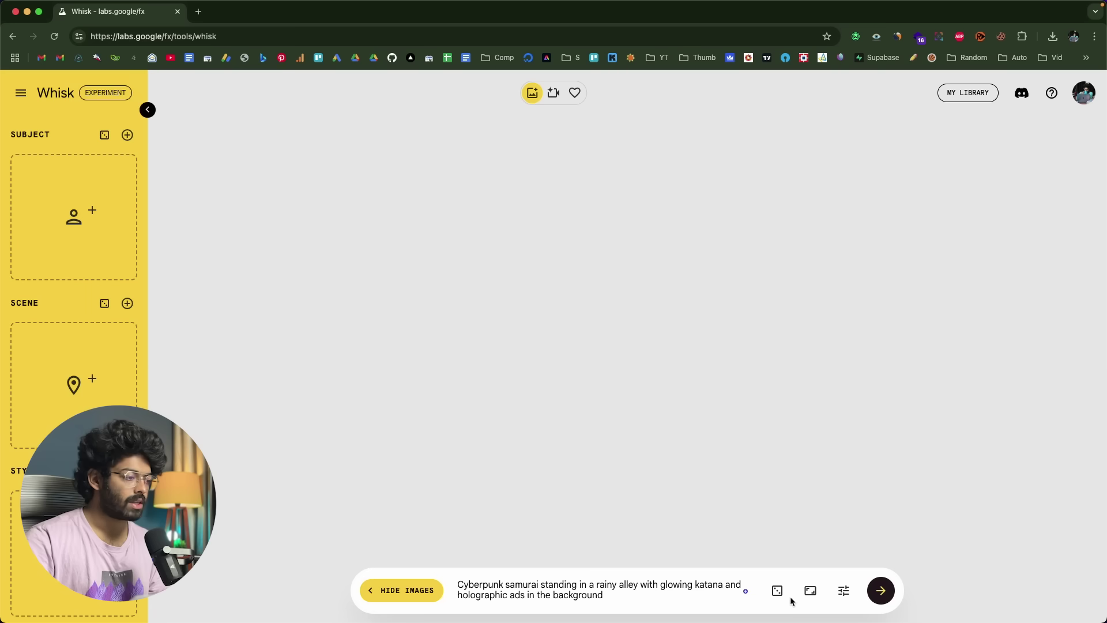
pyautogui.click(810, 591)
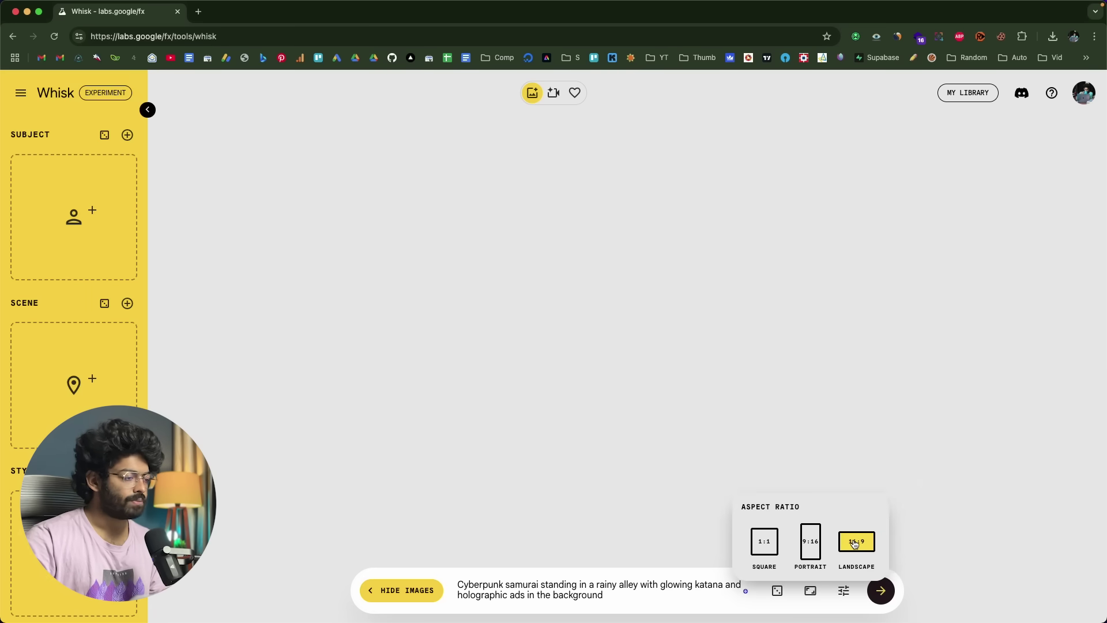
# - Keep Best Quality as the model and generate images from the samurai prompt
pyautogui.click(844, 591)
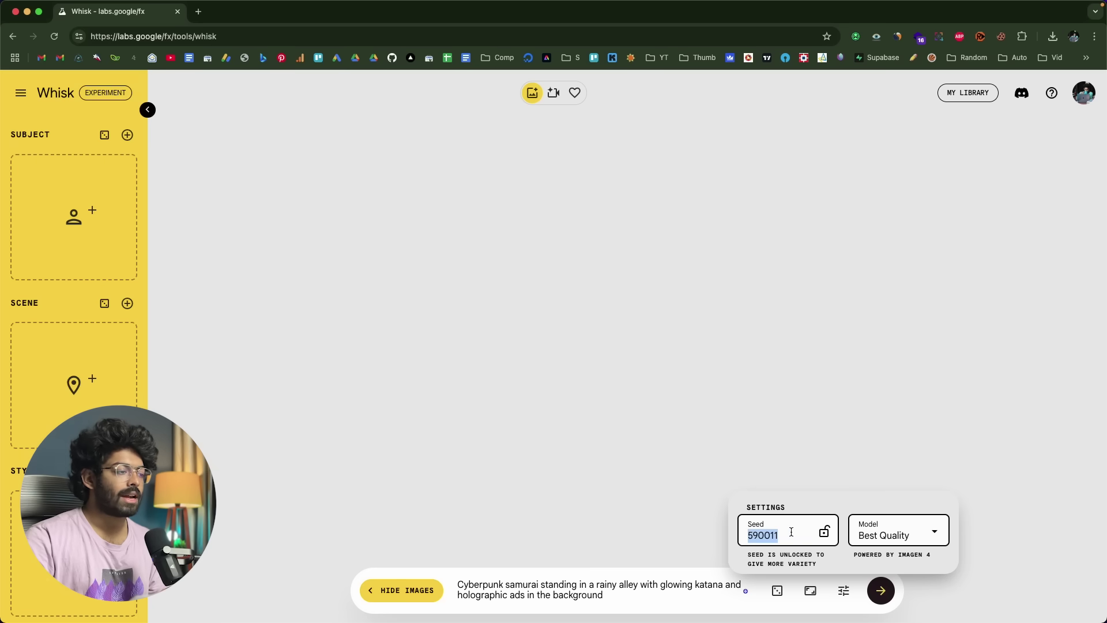
pyautogui.click(893, 534)
pyautogui.click(892, 535)
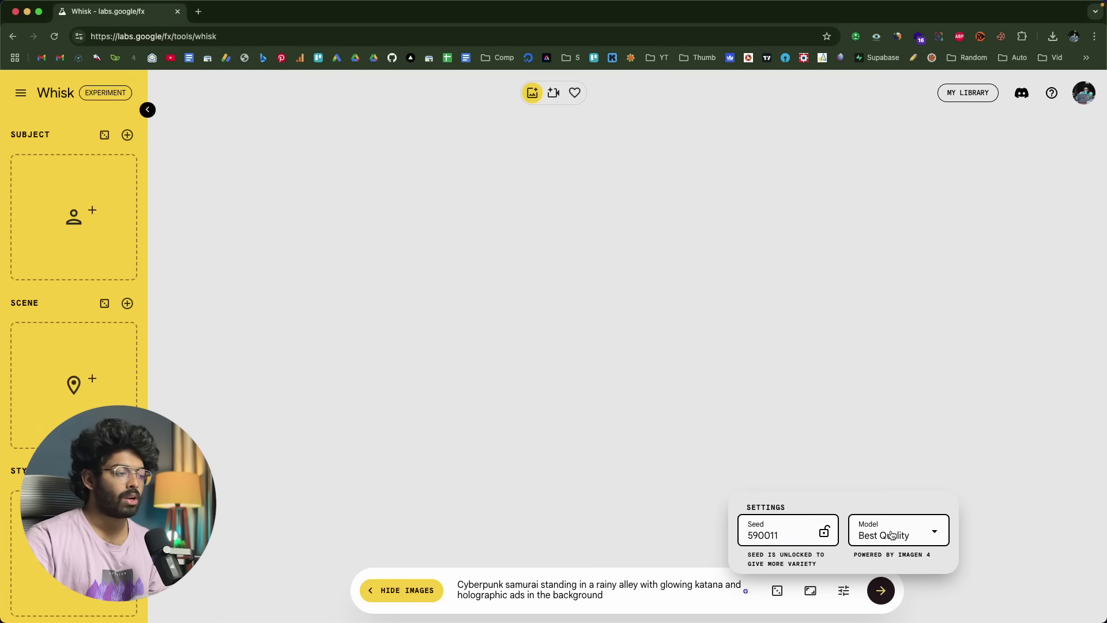
pyautogui.click(892, 534)
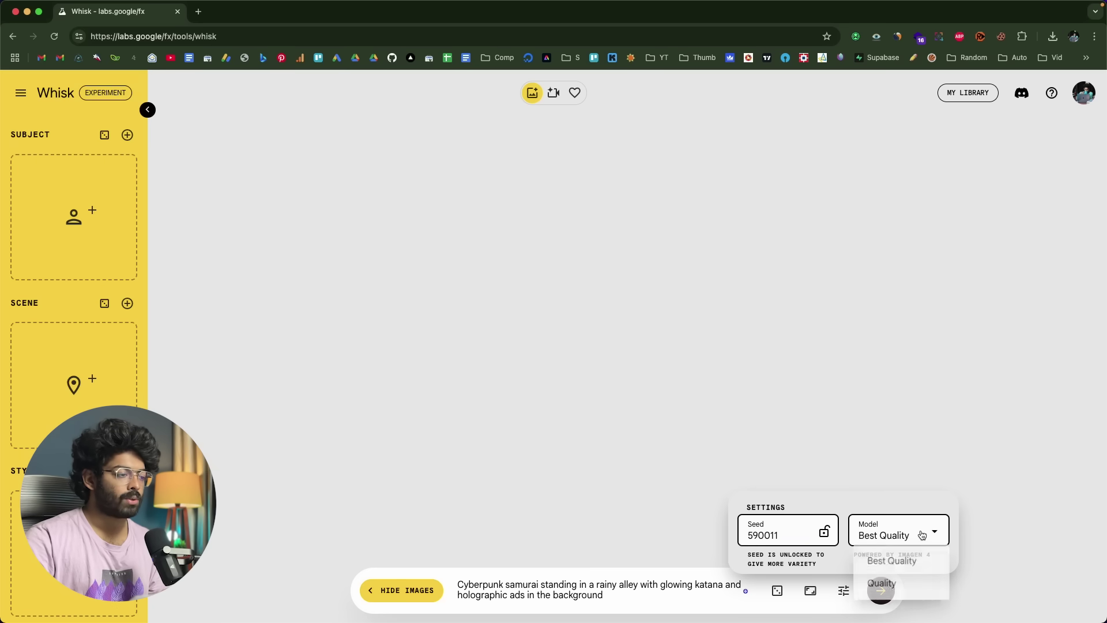
pyautogui.click(891, 561)
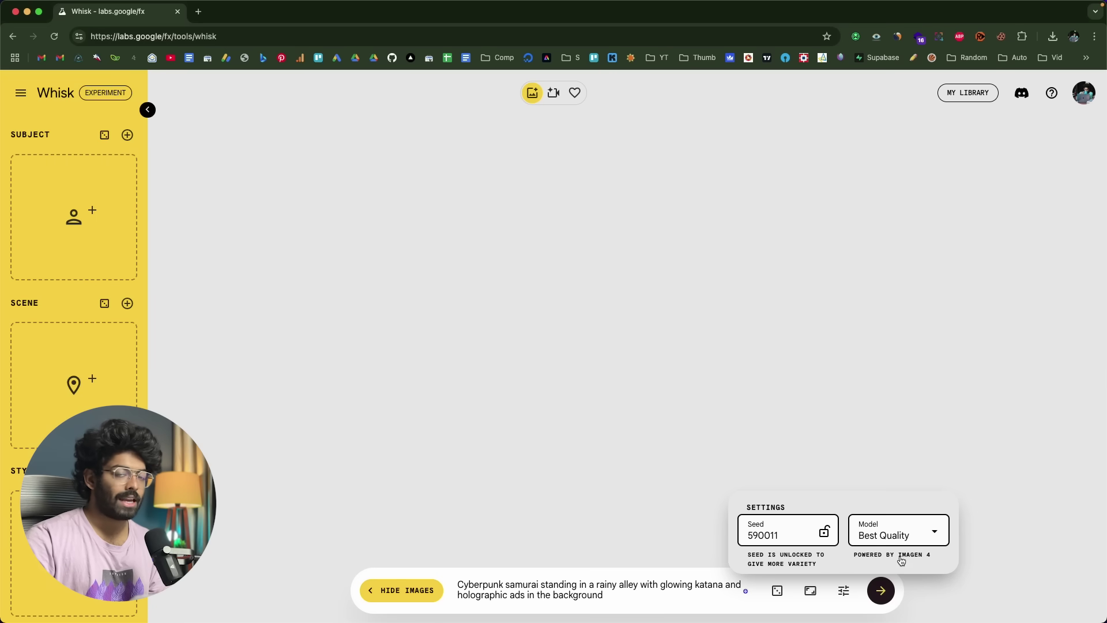
pyautogui.click(641, 596)
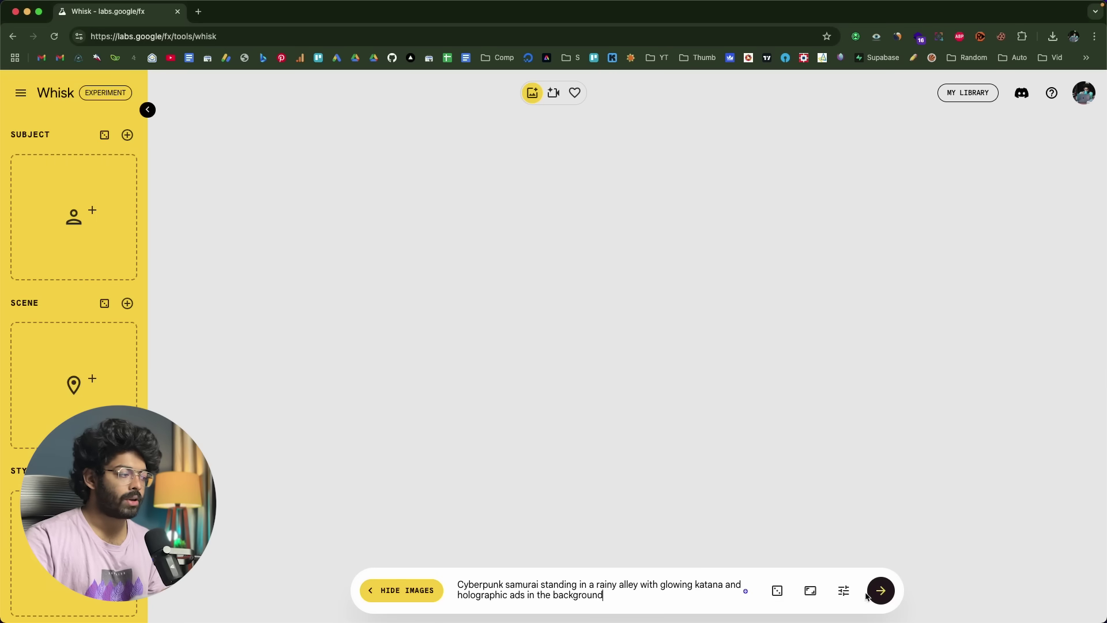
pyautogui.click(884, 602)
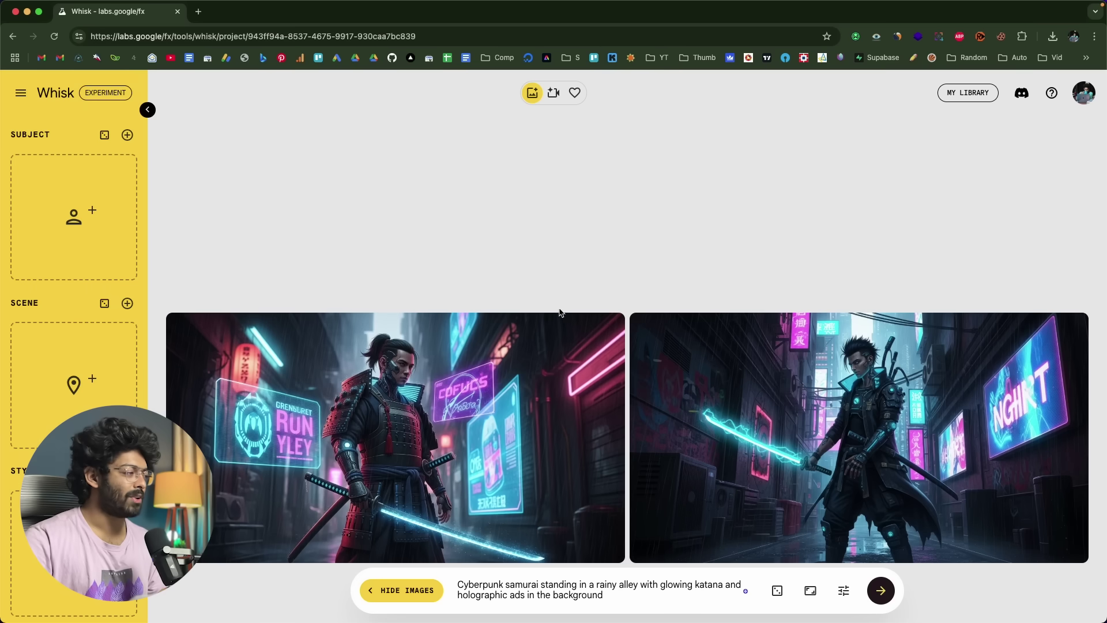
# - Preview the red-armoured samurai and cyan-katana images in Refine view, closing each afterwards
pyautogui.moveTo(599, 448)
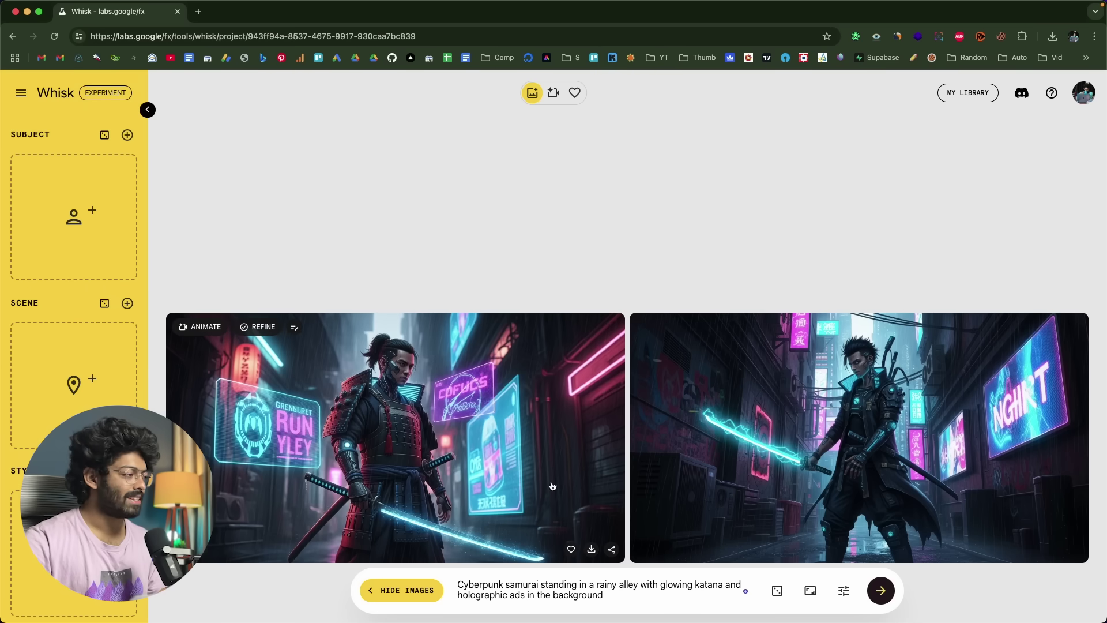
pyautogui.click(467, 462)
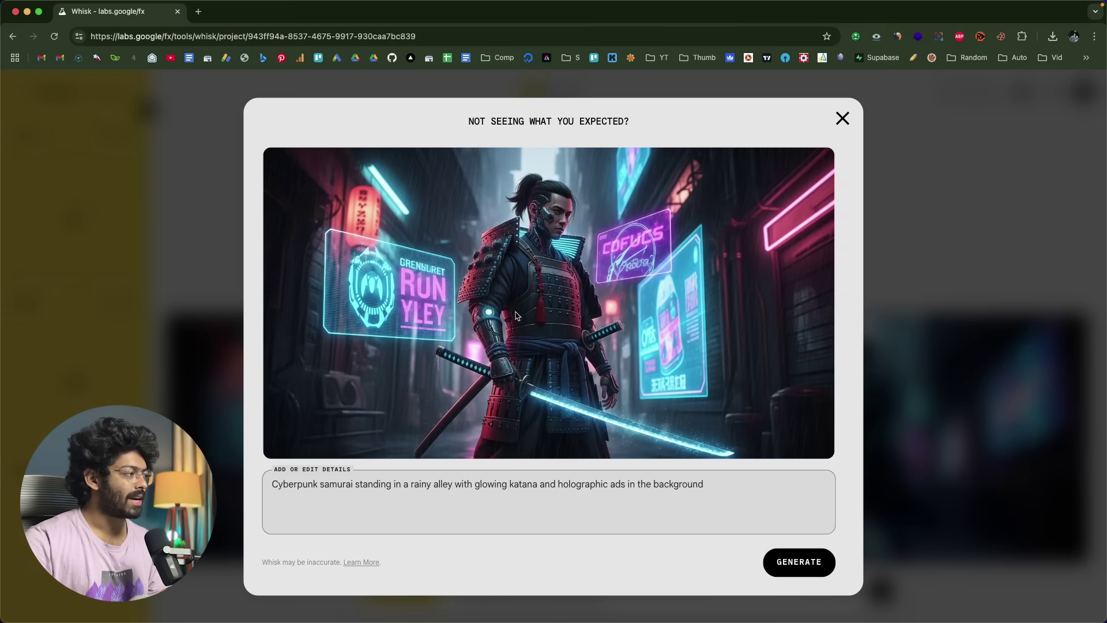
pyautogui.click(841, 117)
pyautogui.click(658, 324)
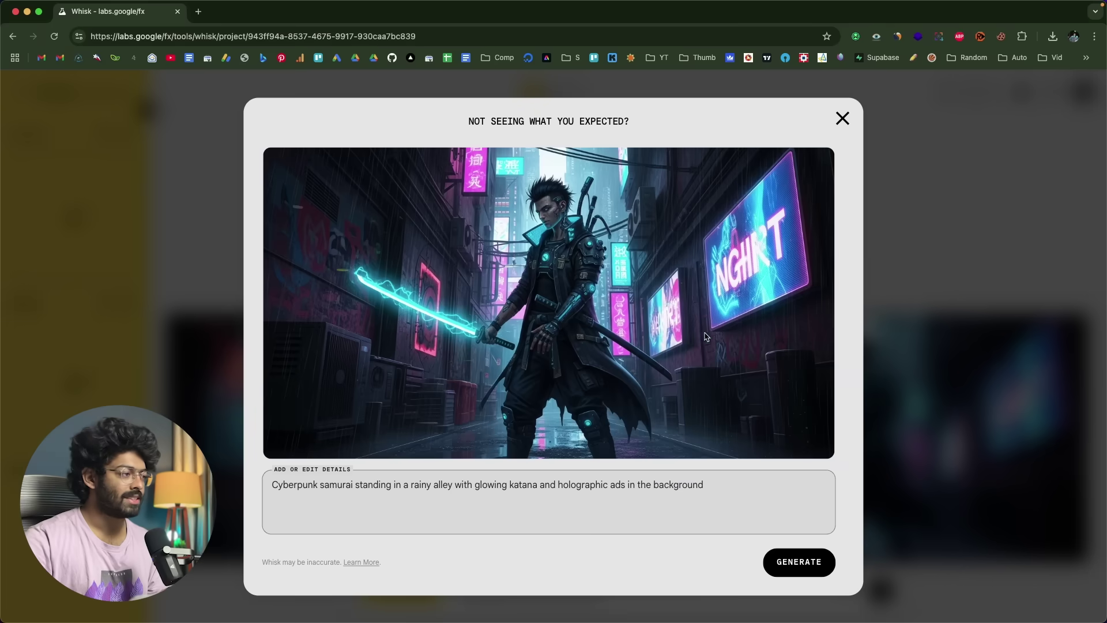
pyautogui.click(844, 119)
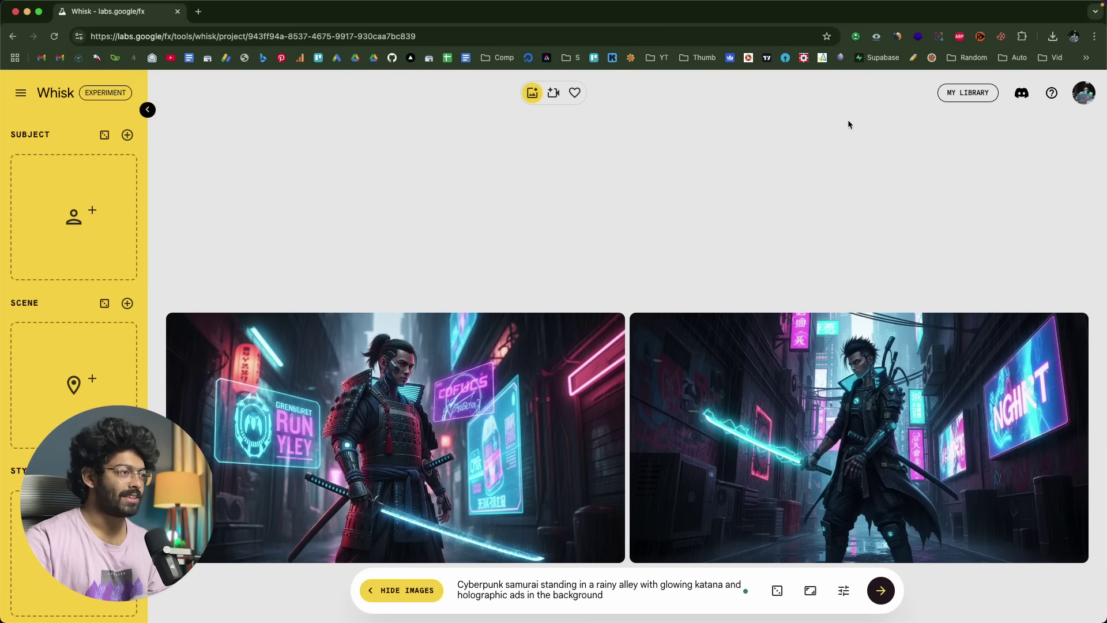
# - Append 'the main color tone has to be yellow neon' to the red samurai's prompt and regenerate
pyautogui.click(499, 455)
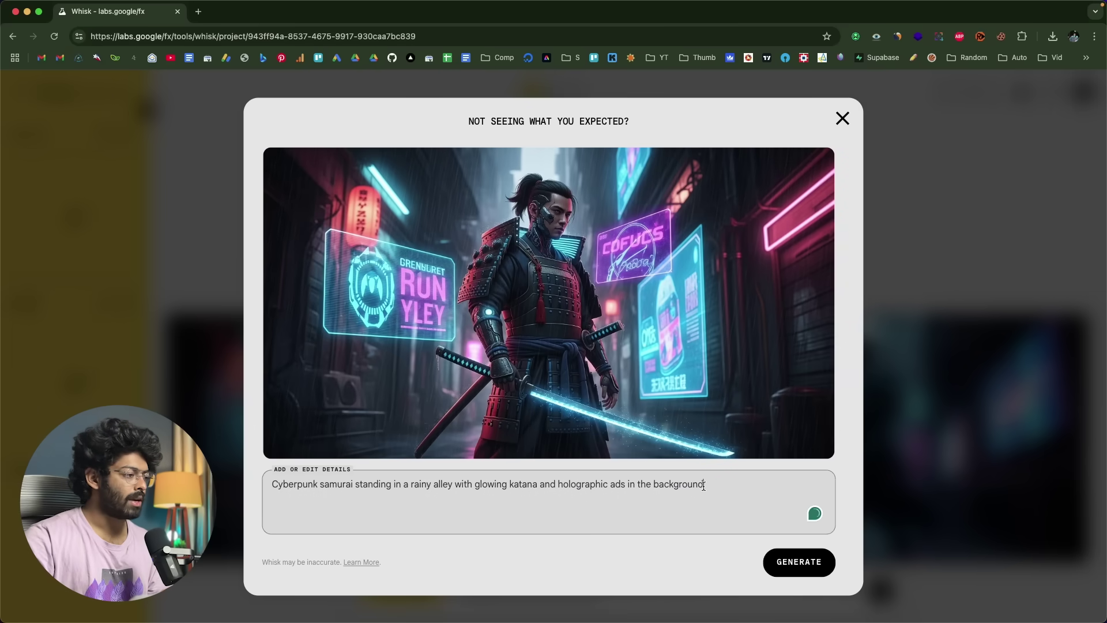
pyautogui.click(726, 482)
pyautogui.write('. che main color tone')
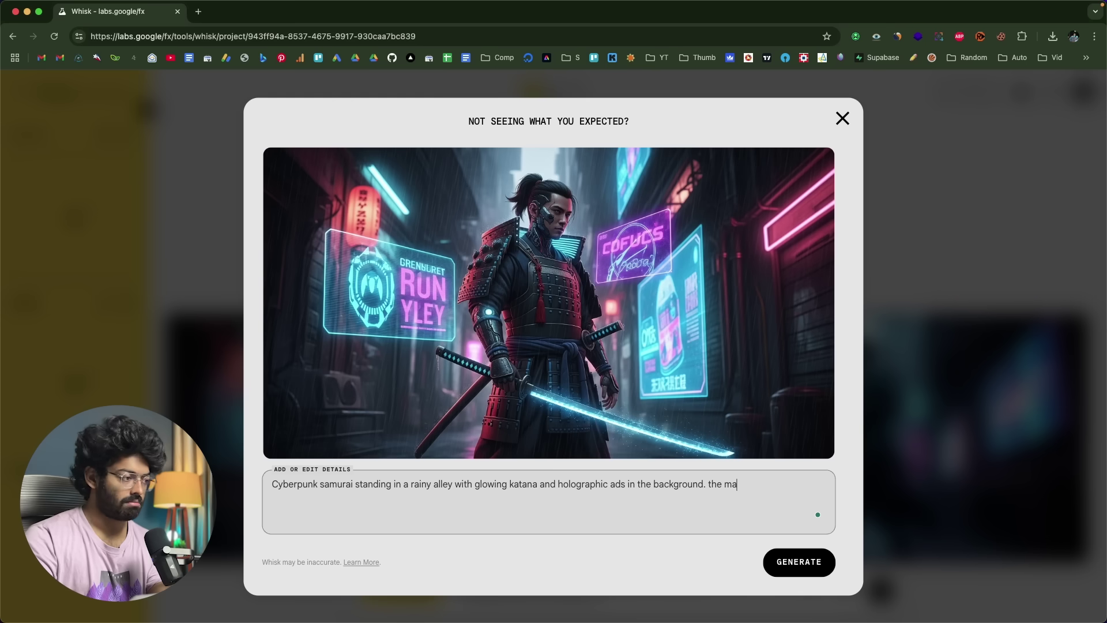
pyautogui.write(' has to be yellow neon')
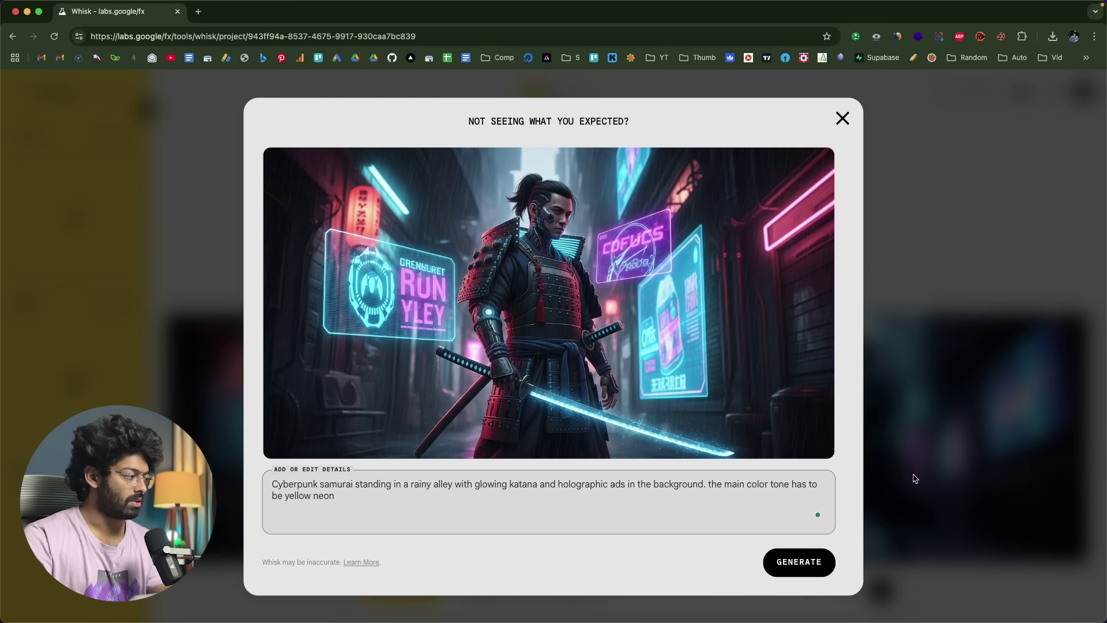
pyautogui.click(818, 571)
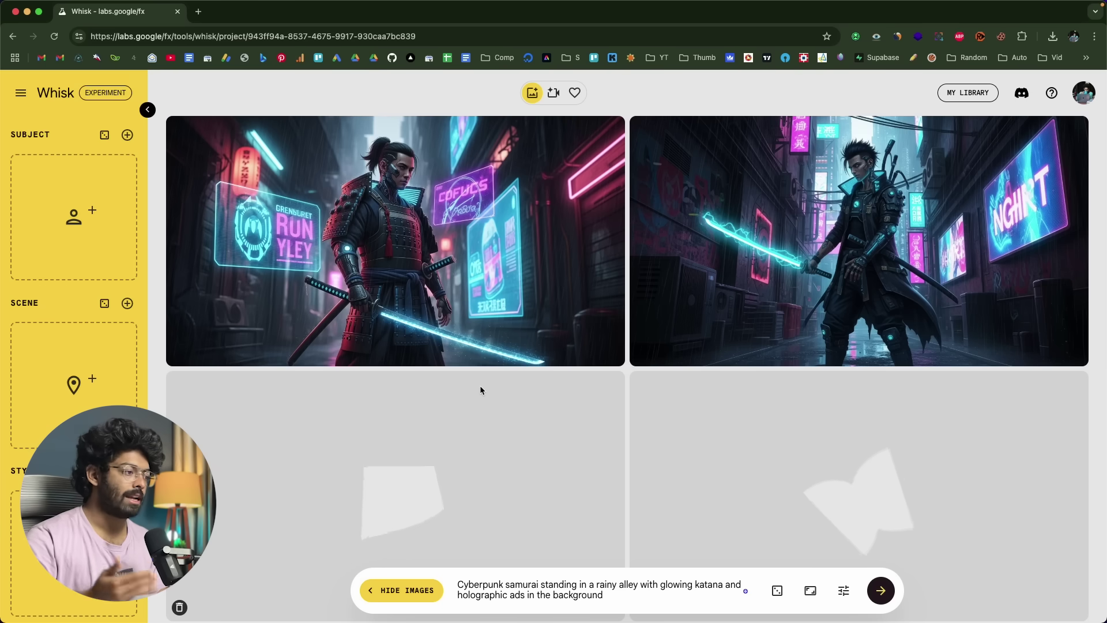
pyautogui.moveTo(445, 295)
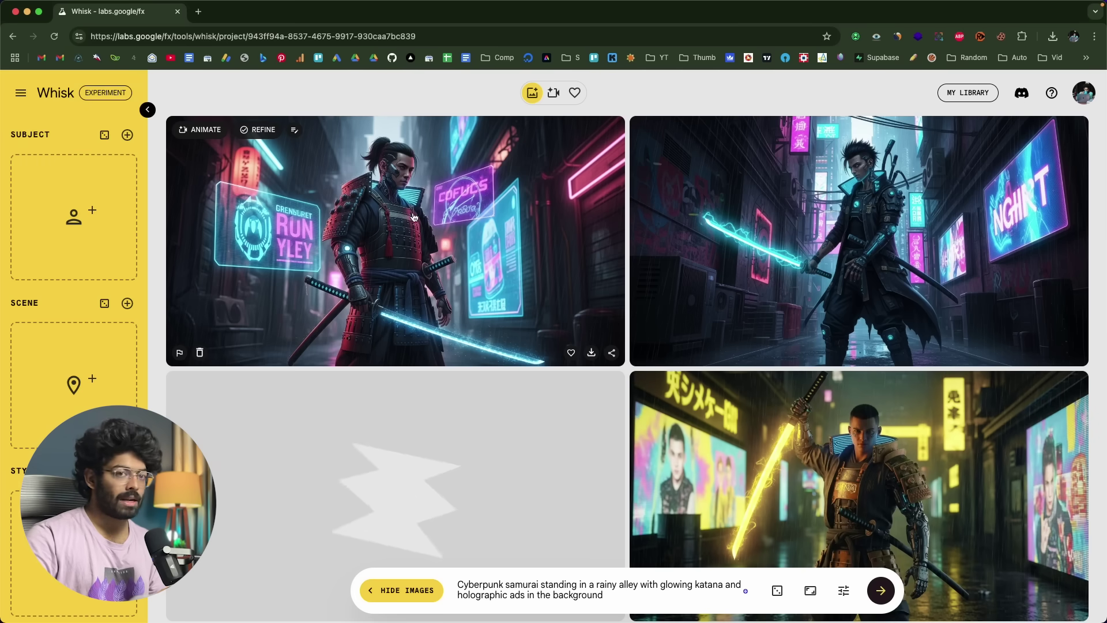
pyautogui.scroll(-2, 733, 382)
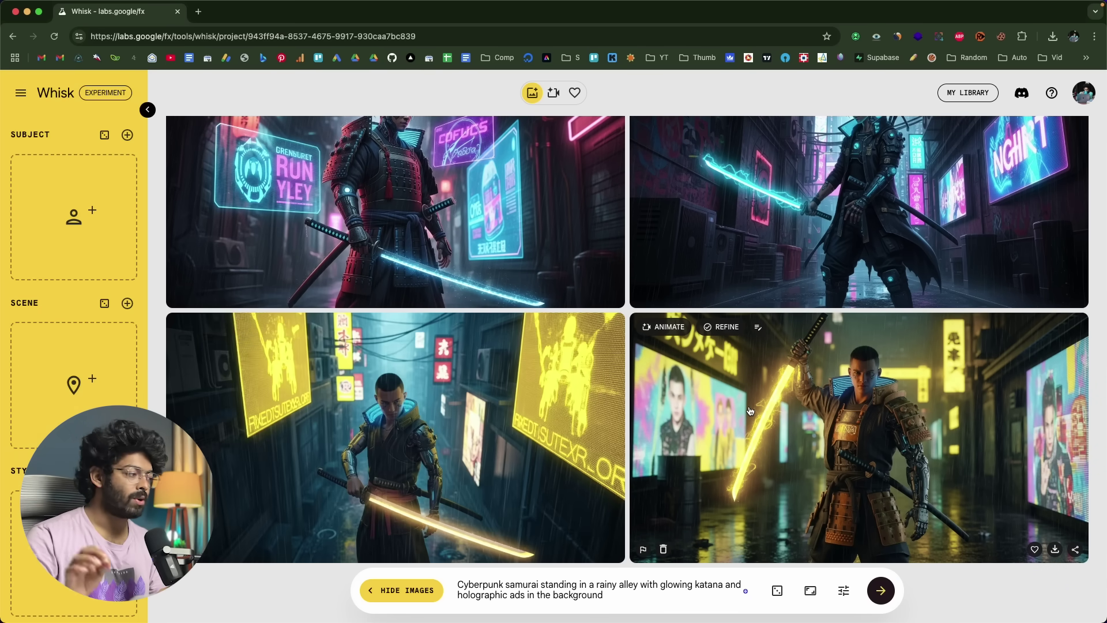
pyautogui.click(258, 327)
pyautogui.press('Escape')
pyautogui.click(838, 410)
pyautogui.click(973, 273)
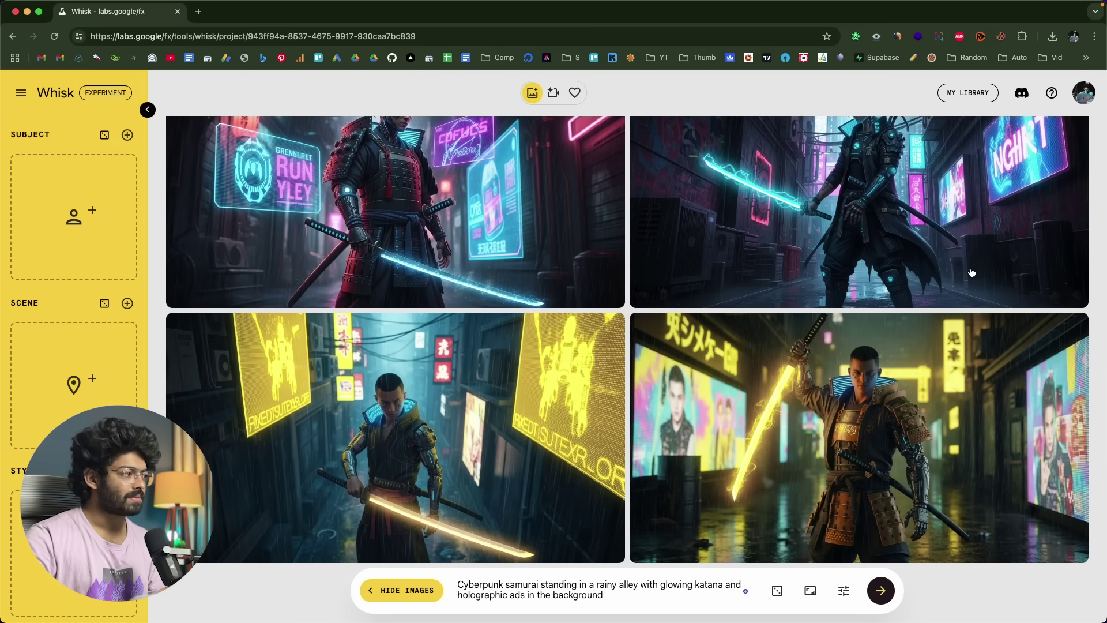
pyautogui.click(842, 444)
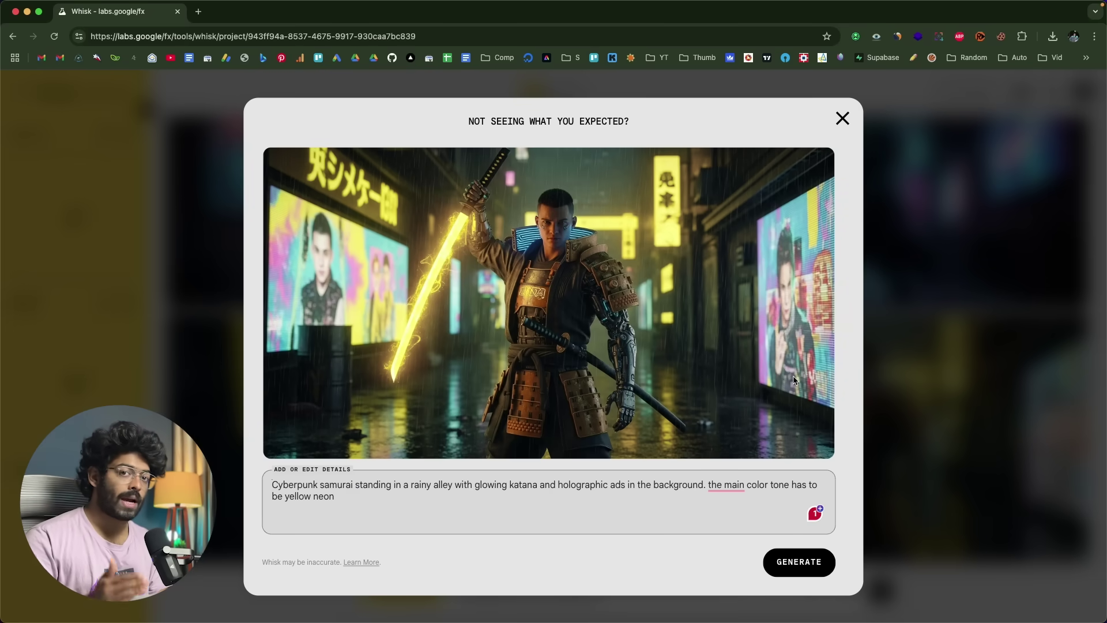
pyautogui.click(973, 443)
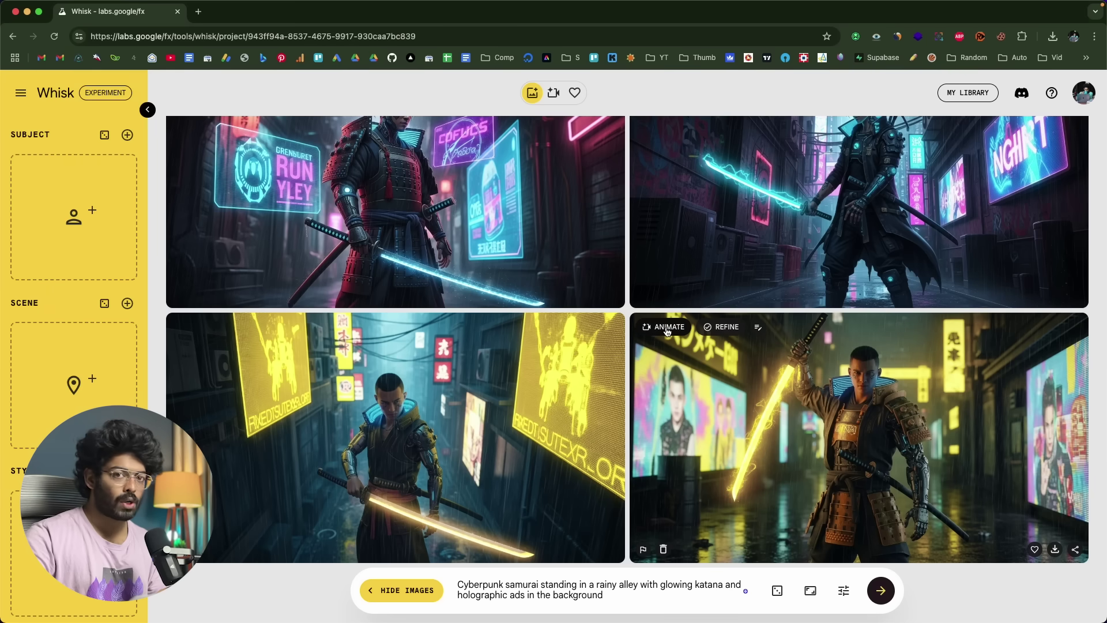
# - Animate the yellow samurai image with the pasted rain, flickering-ads and rising-pan prompt
pyautogui.click(668, 327)
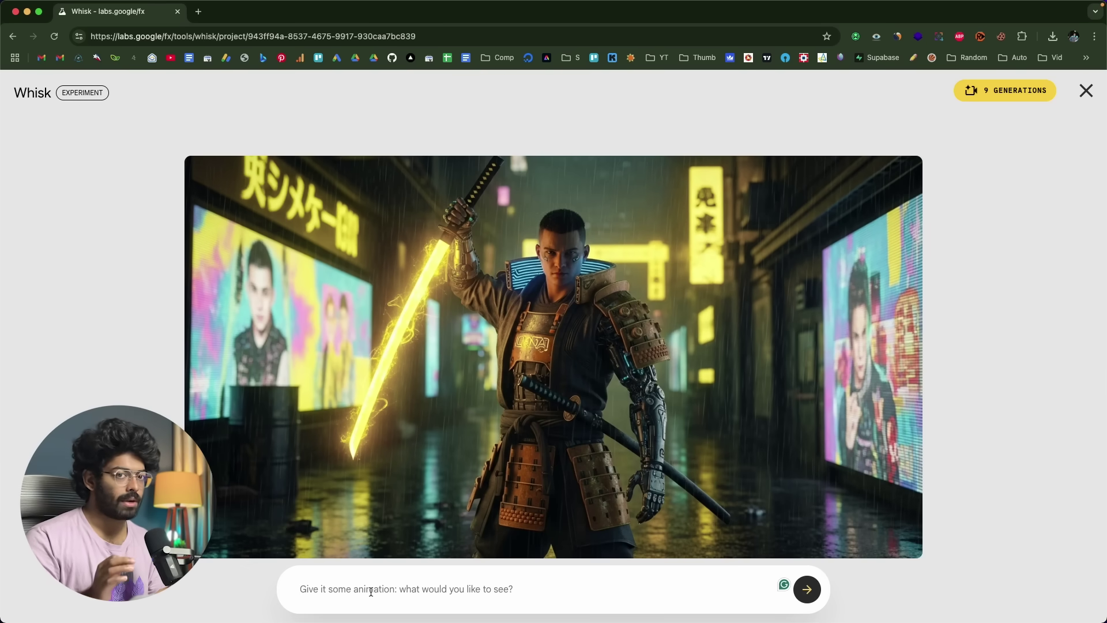
pyautogui.write("Animate a cyberpunk samurai standing in a neon-lit rainy alley. The katana glows with pulsing yellow energy. Rain is falling heavily, creating puddles that ripple with each drop. Holographic ads flicker and change colors in the background. Light reflects off the wet pavement. The samurai's cloak subtly flutters in the wind. Occasional sparks flicker from nearby wires. Camera slowly pans from the ground up to reveal the samurai’s face hidden under a futuristic helmet")
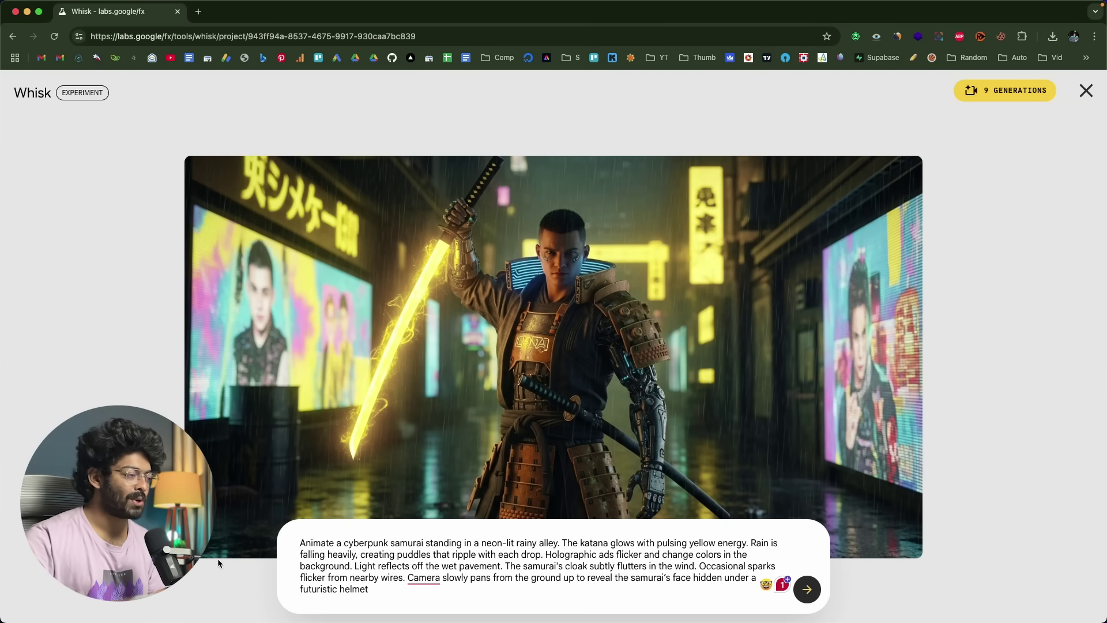
pyautogui.click(807, 589)
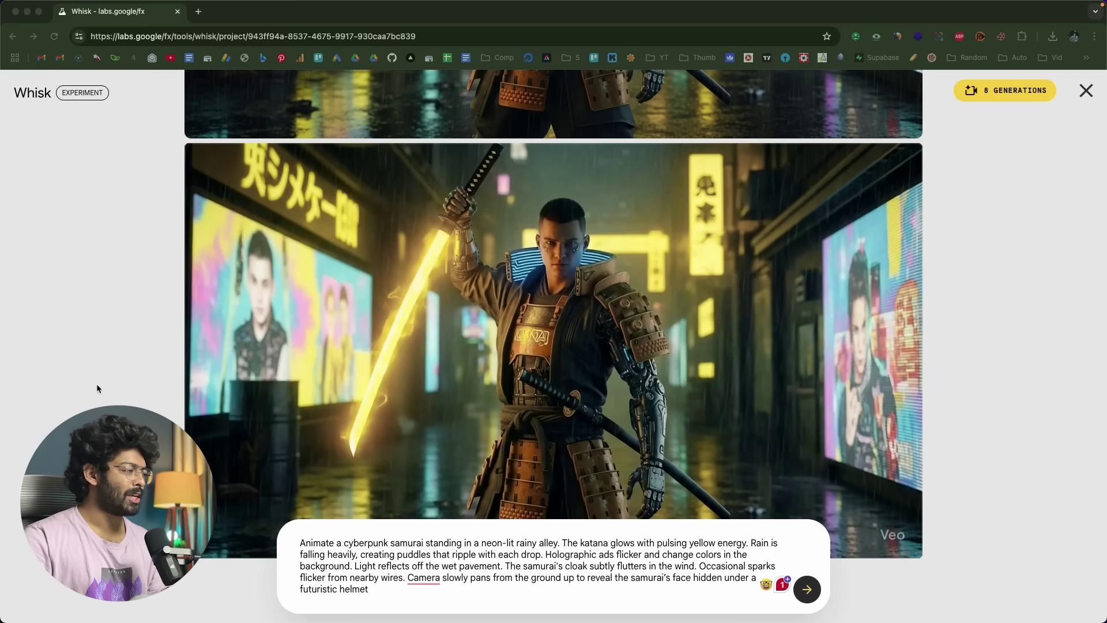
# - Watch the generated Veo clips, then close the video view to return to the images
pyautogui.click(97, 389)
pyautogui.moveTo(221, 539)
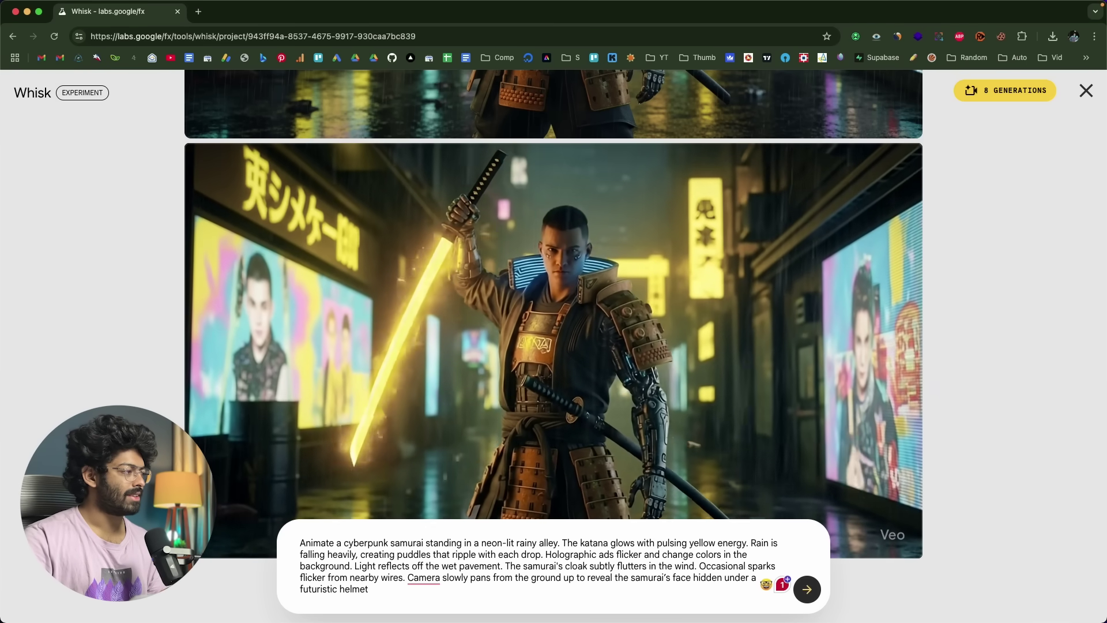
pyautogui.moveTo(454, 335)
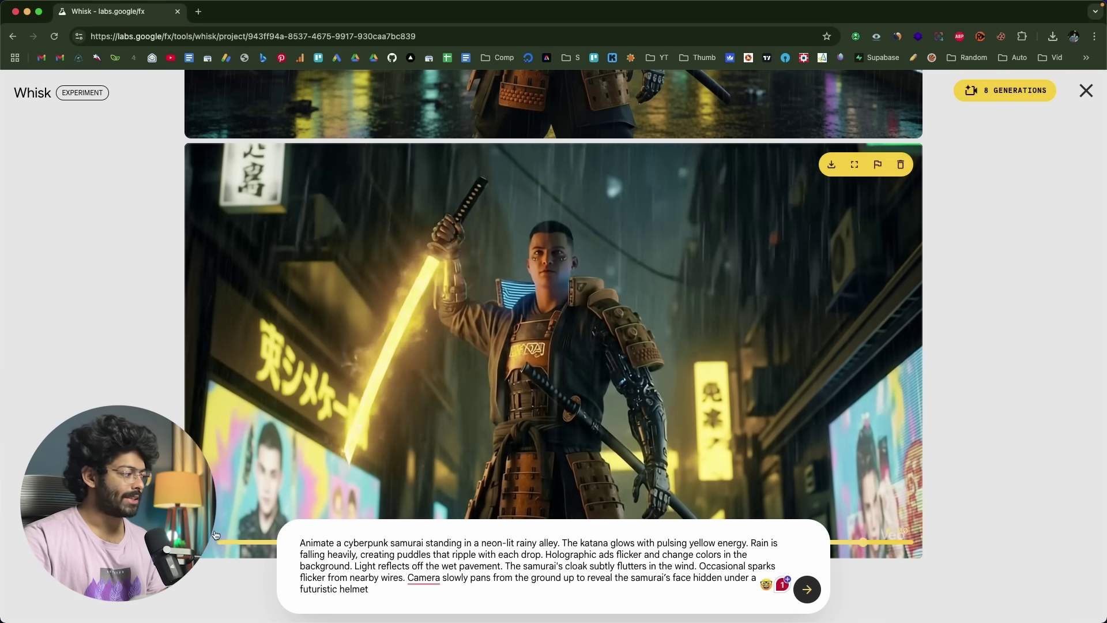
pyautogui.scroll(4, 338, 354)
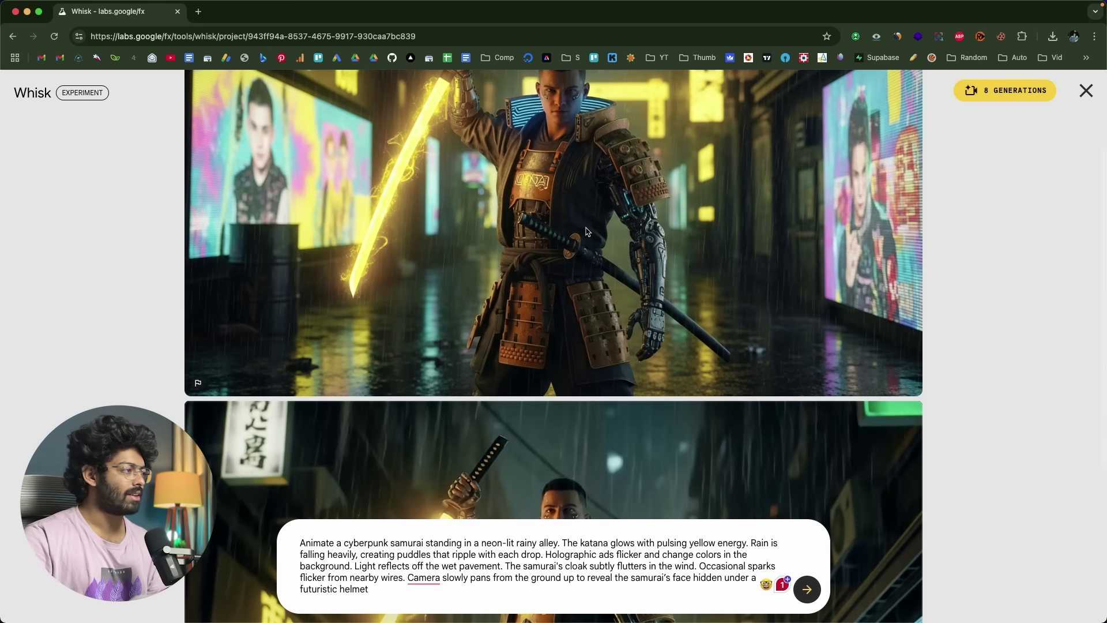
pyautogui.scroll(2, 587, 232)
pyautogui.scroll(-4, 587, 231)
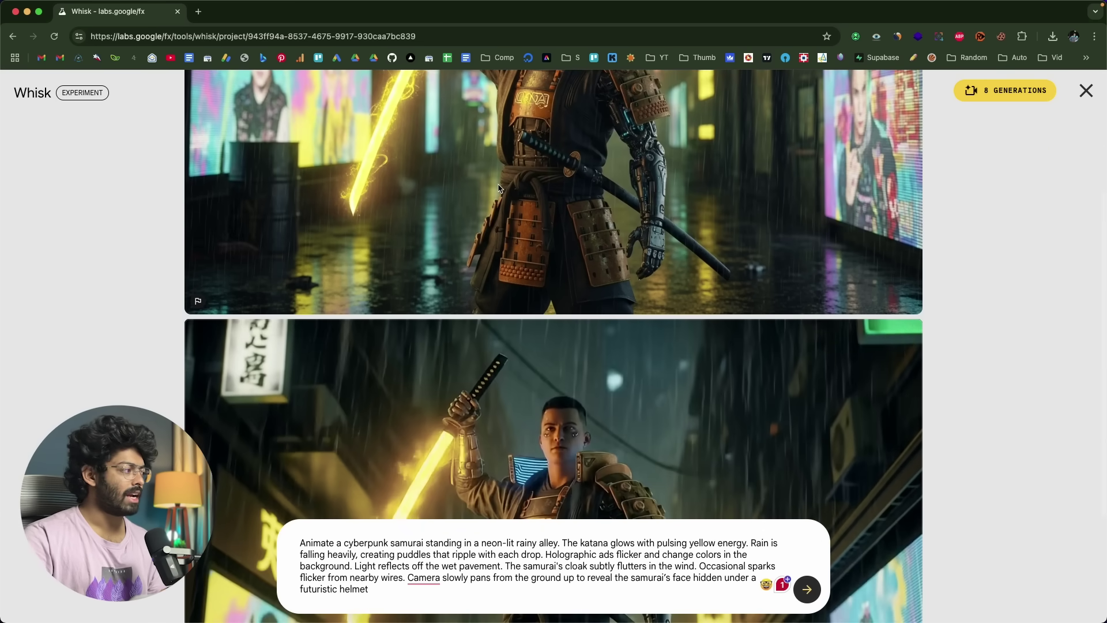
pyautogui.scroll(-3, 616, 208)
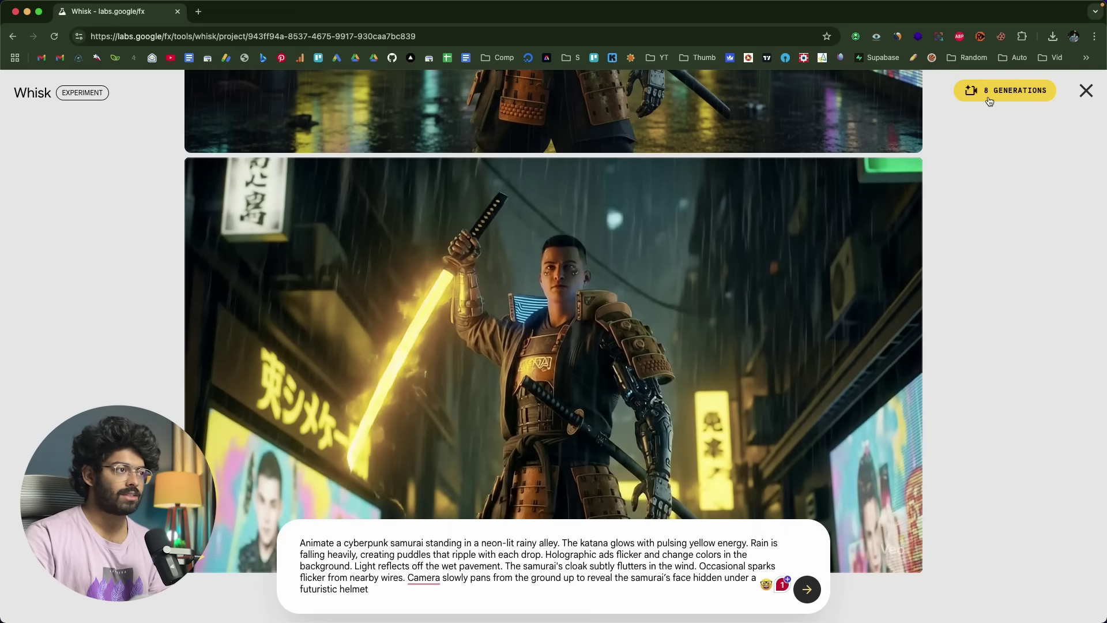
pyautogui.click(1085, 91)
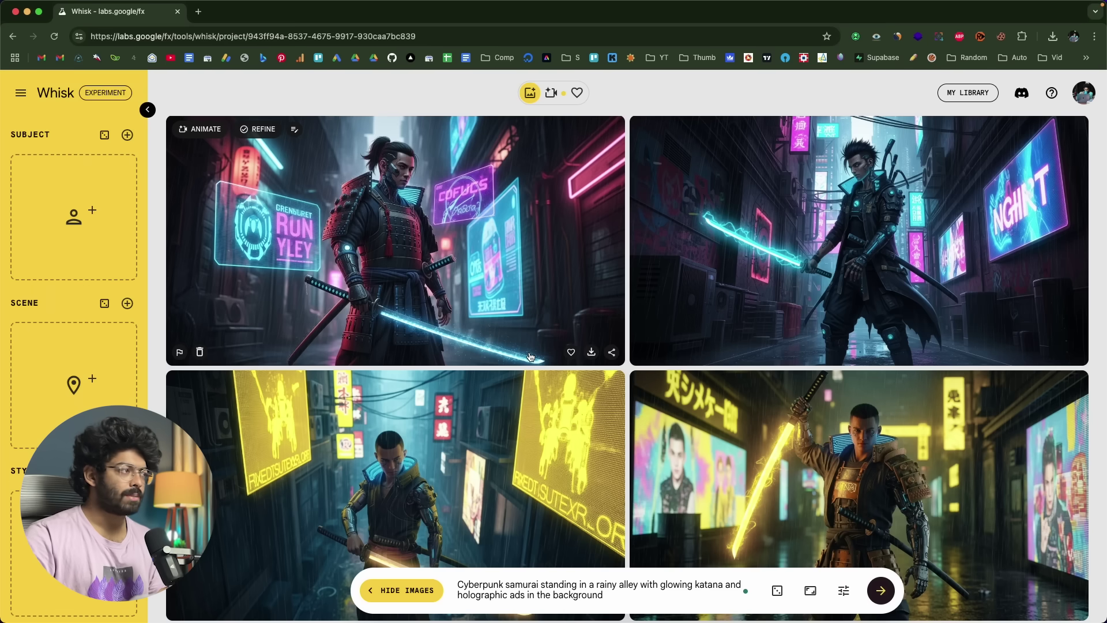
pyautogui.click(552, 92)
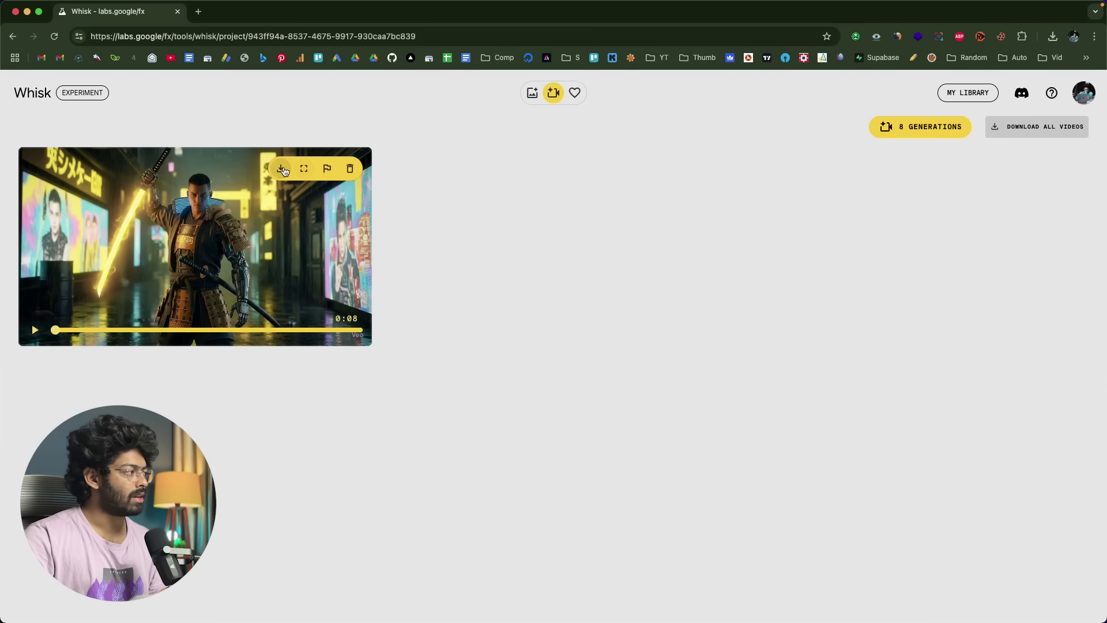
pyautogui.click(282, 169)
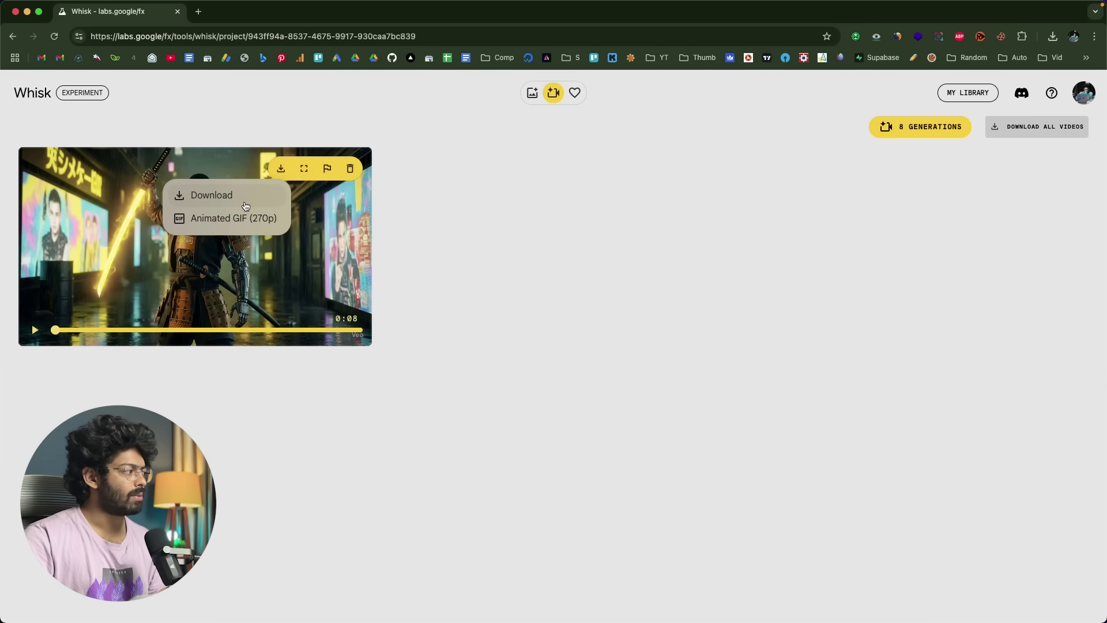
pyautogui.click(532, 93)
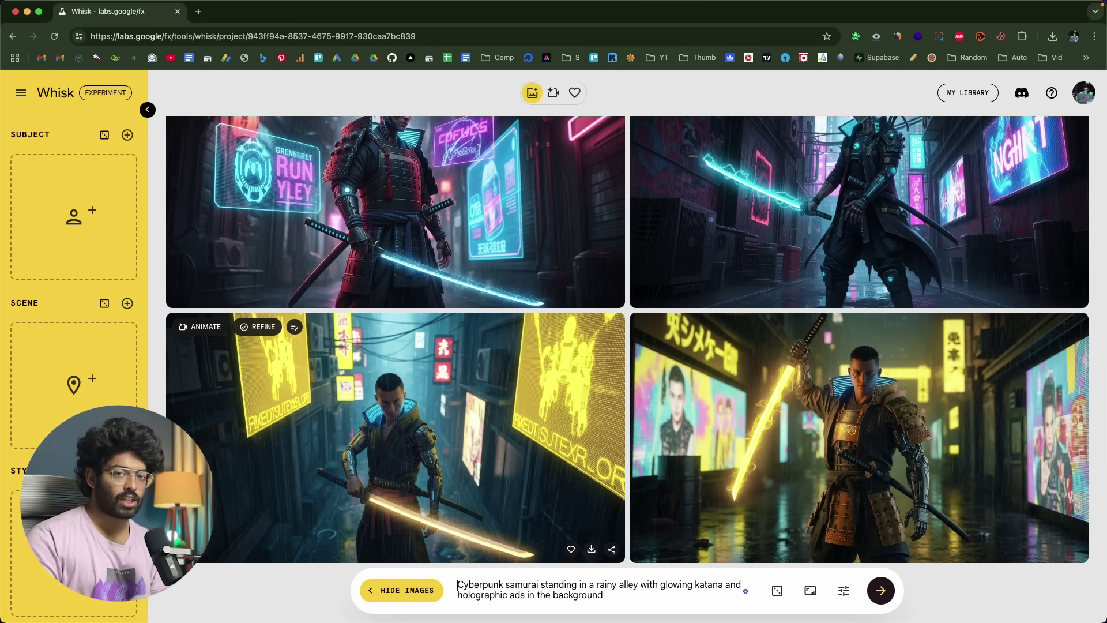
# - Upload the smiling man's portrait photo into the Subject slot
pyautogui.moveTo(81, 247)
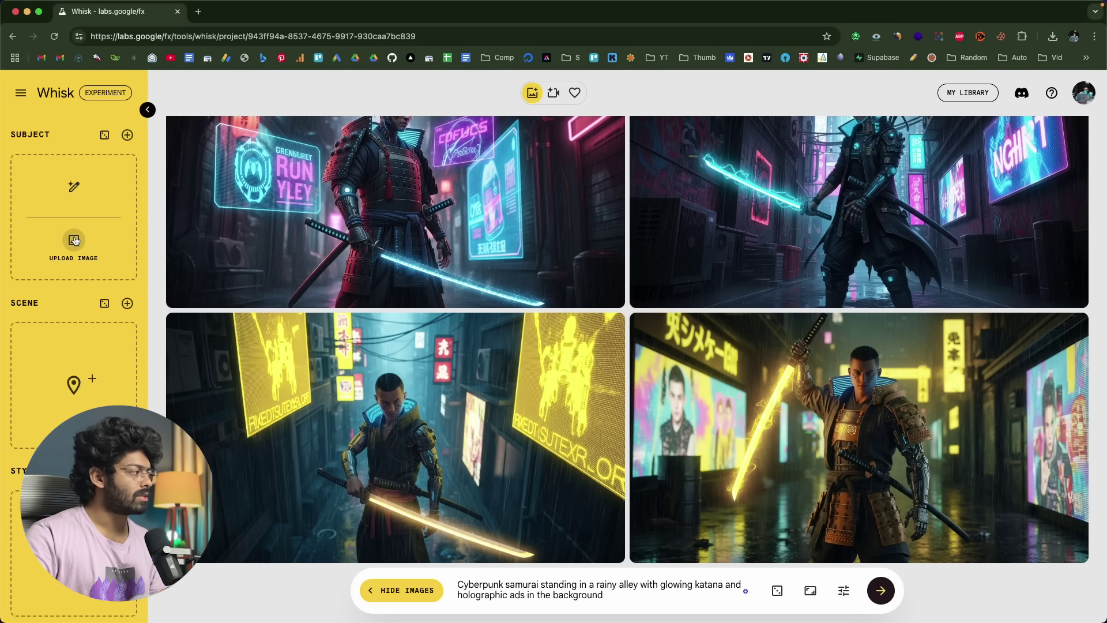
pyautogui.click(74, 239)
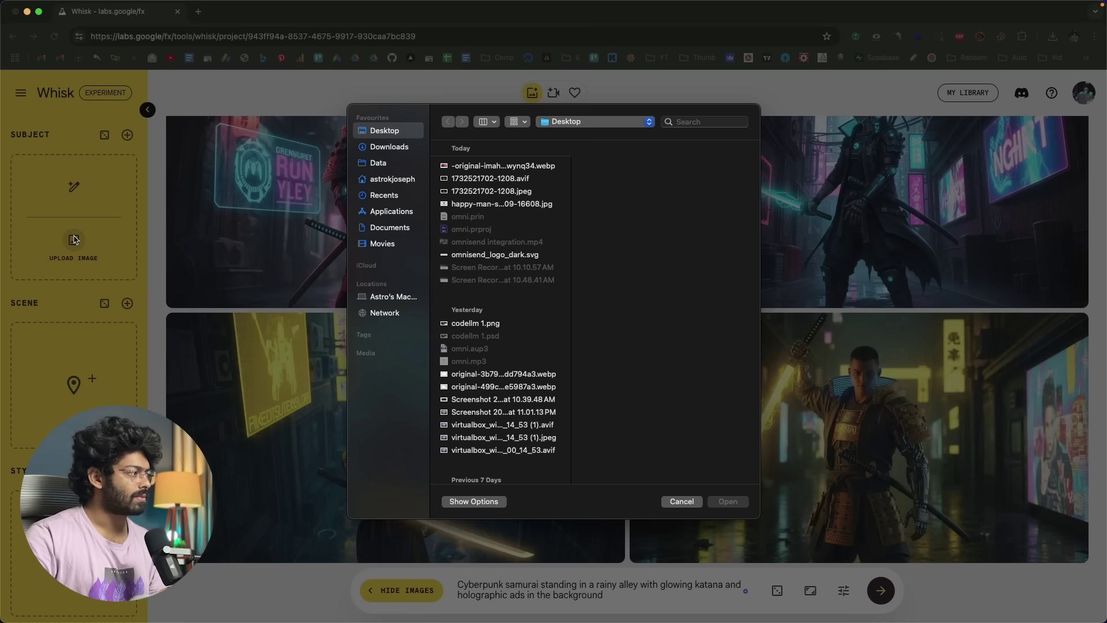
pyautogui.click(501, 204)
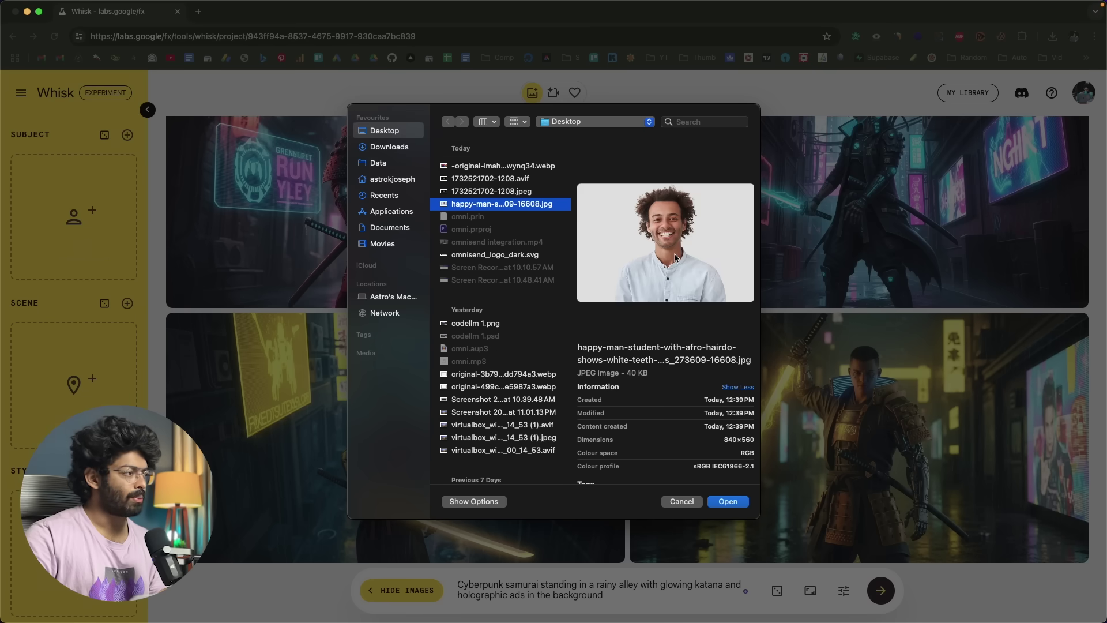
pyautogui.click(728, 501)
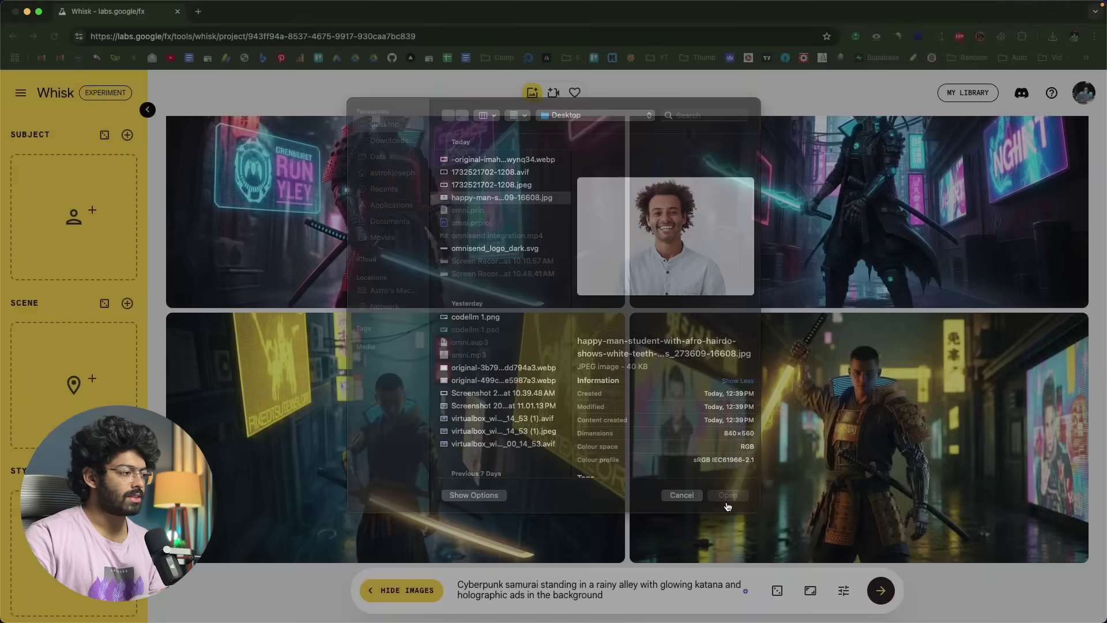
# - Upload pexels-nout-gons-80280-378570.jpg city-street photo into the Scene slot
pyautogui.moveTo(91, 366)
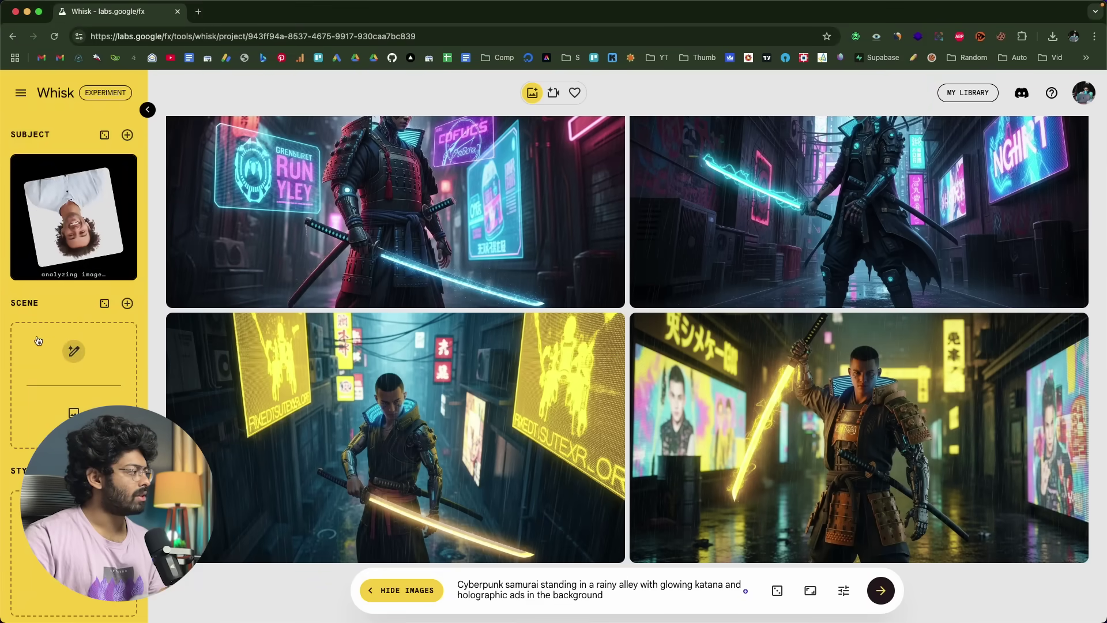
pyautogui.click(75, 408)
pyautogui.click(523, 205)
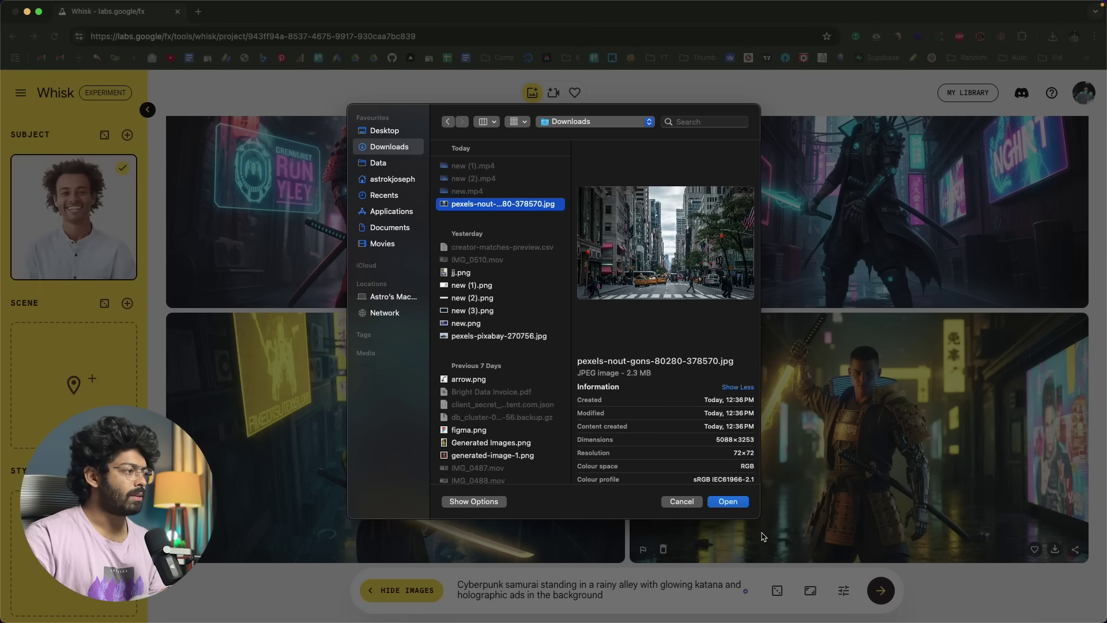
pyautogui.click(737, 503)
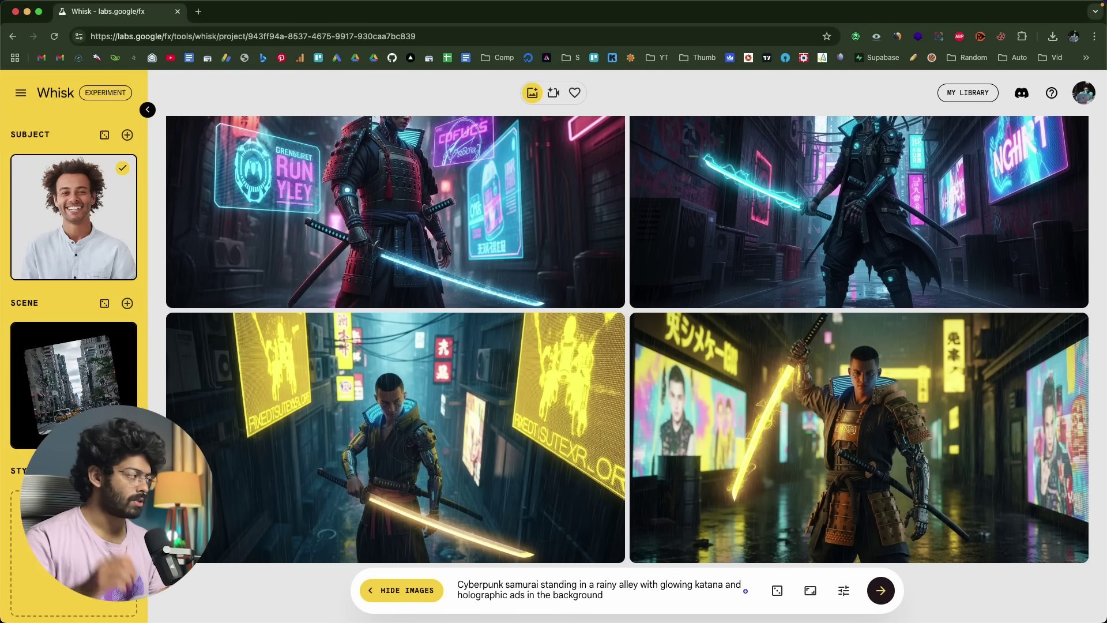
pyautogui.moveTo(79, 232)
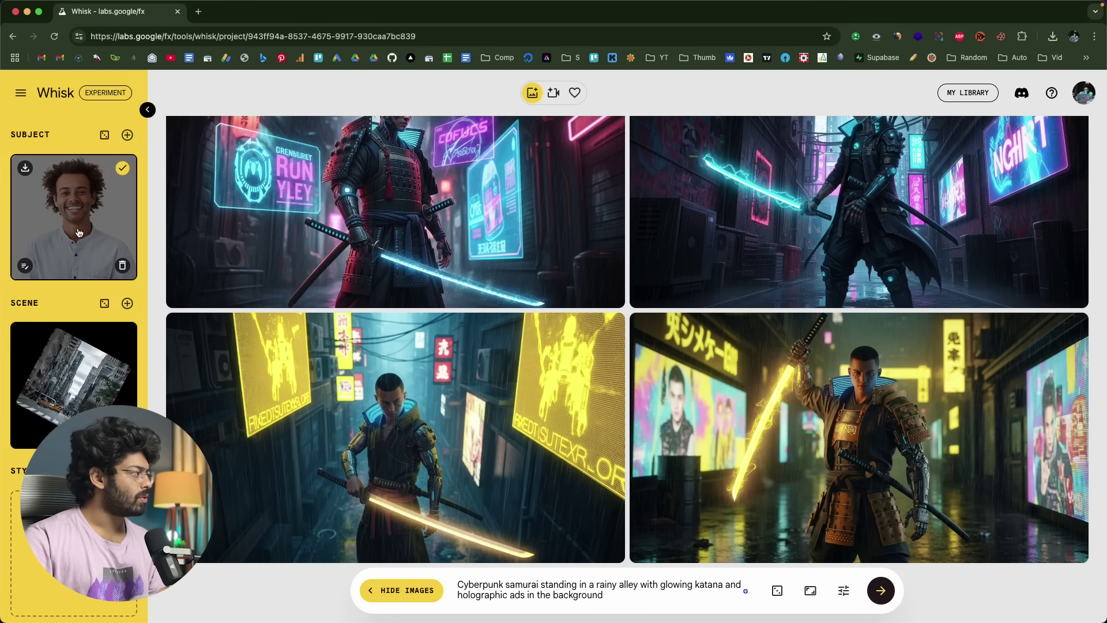
pyautogui.click(25, 266)
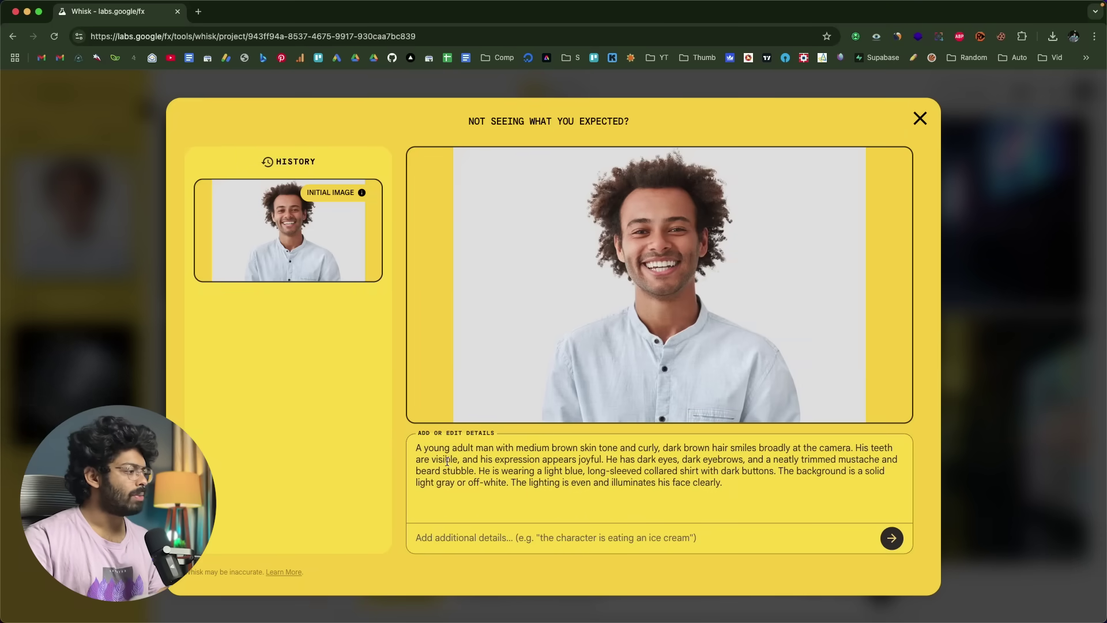
pyautogui.moveTo(420, 449); pyautogui.dragTo(728, 488)
pyautogui.click(773, 492)
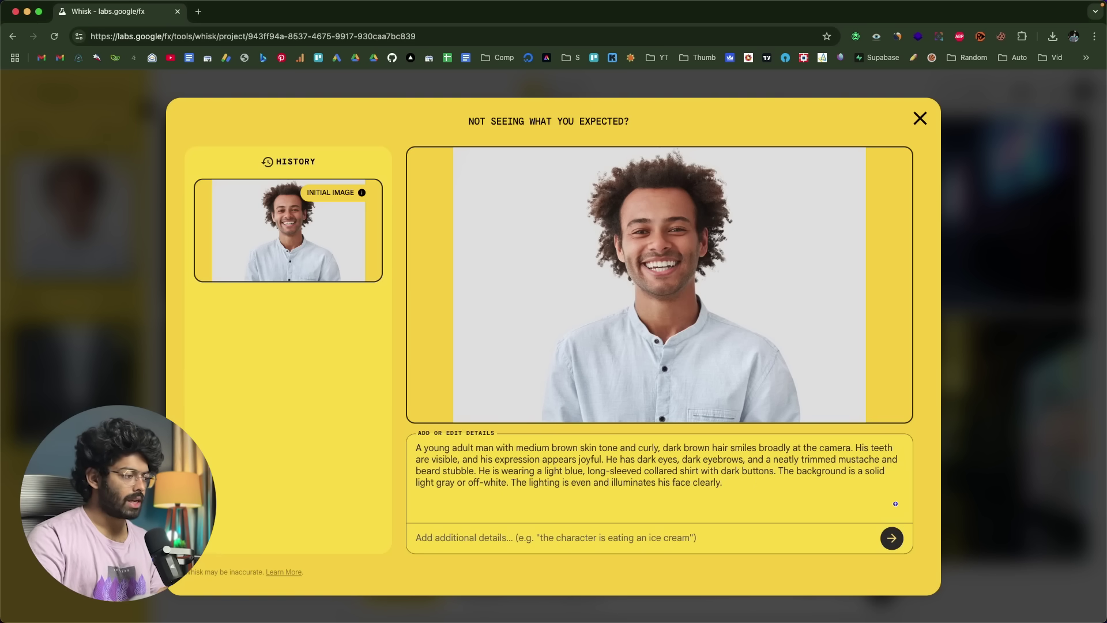
pyautogui.click(920, 119)
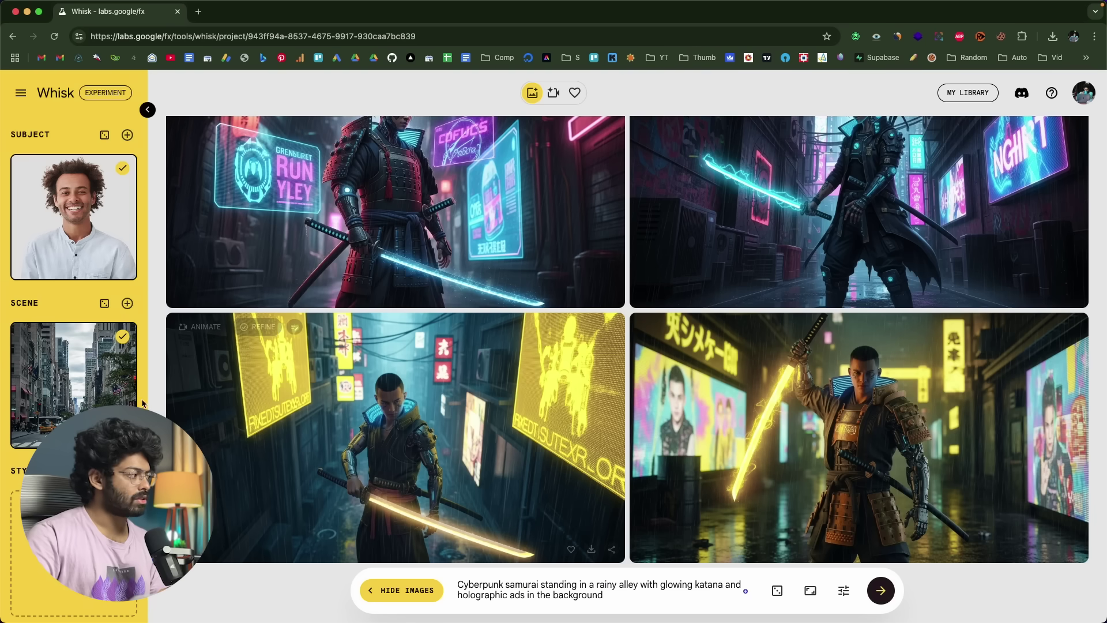
pyautogui.moveTo(77, 357)
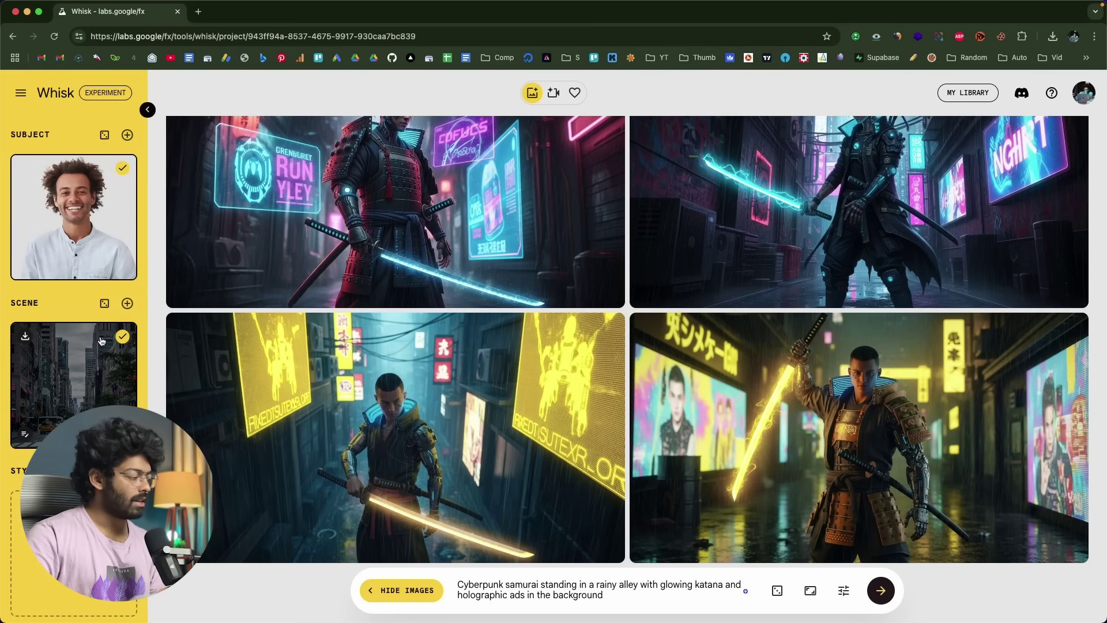
pyautogui.click(26, 434)
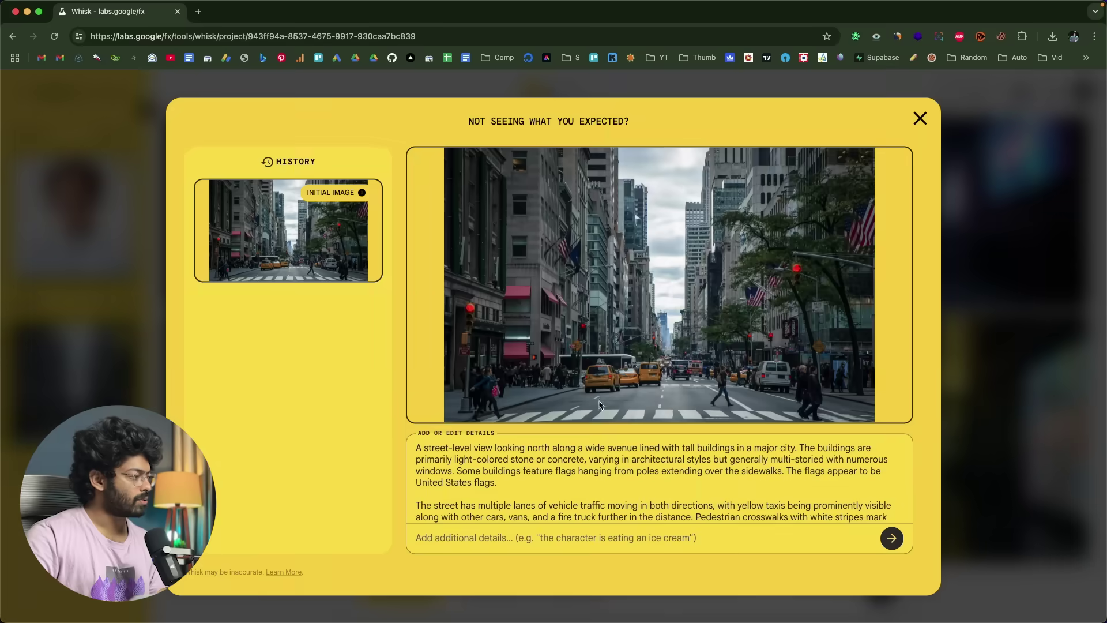
pyautogui.scroll(-5, 631, 474)
pyautogui.scroll(5, 631, 475)
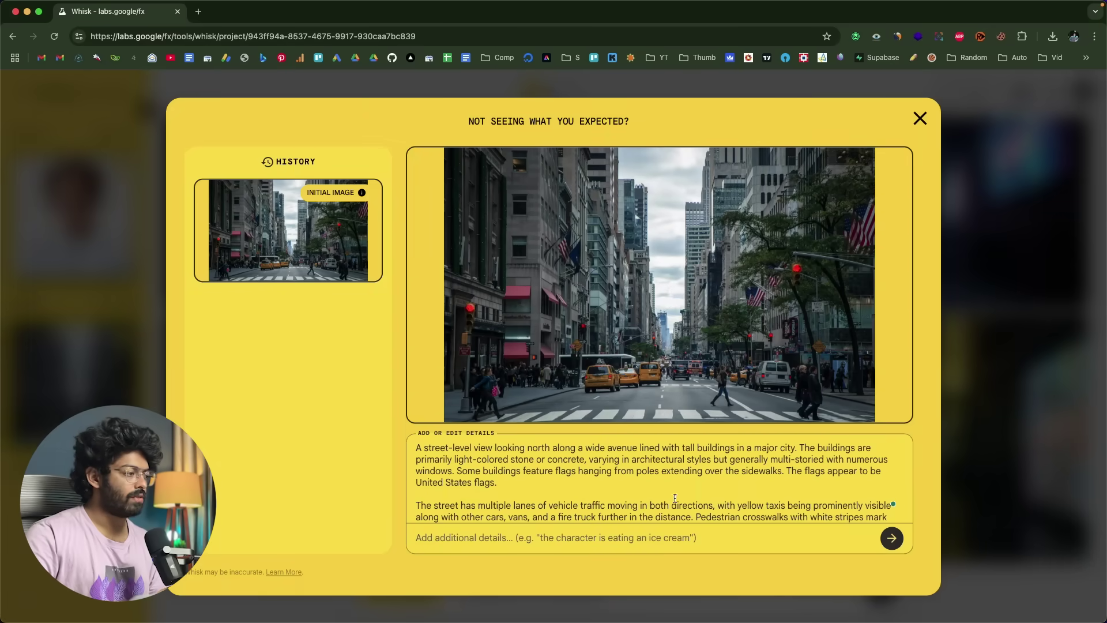
pyautogui.click(920, 118)
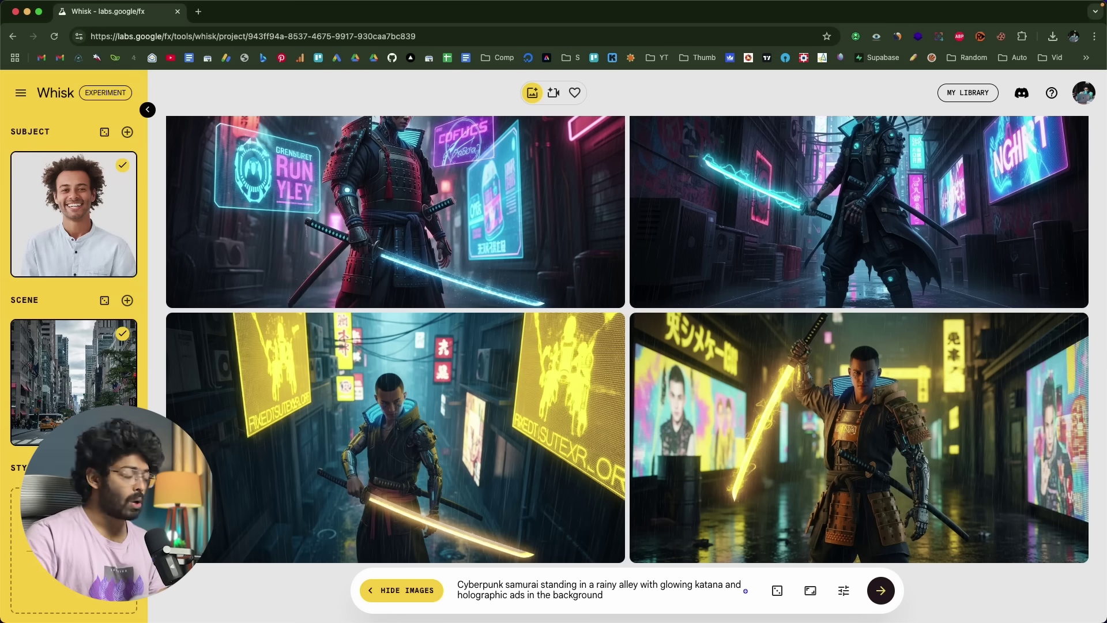
# - Discard extra empty slots and type 'a young man with curly hair standing in front of a busy street.'
pyautogui.click(104, 468)
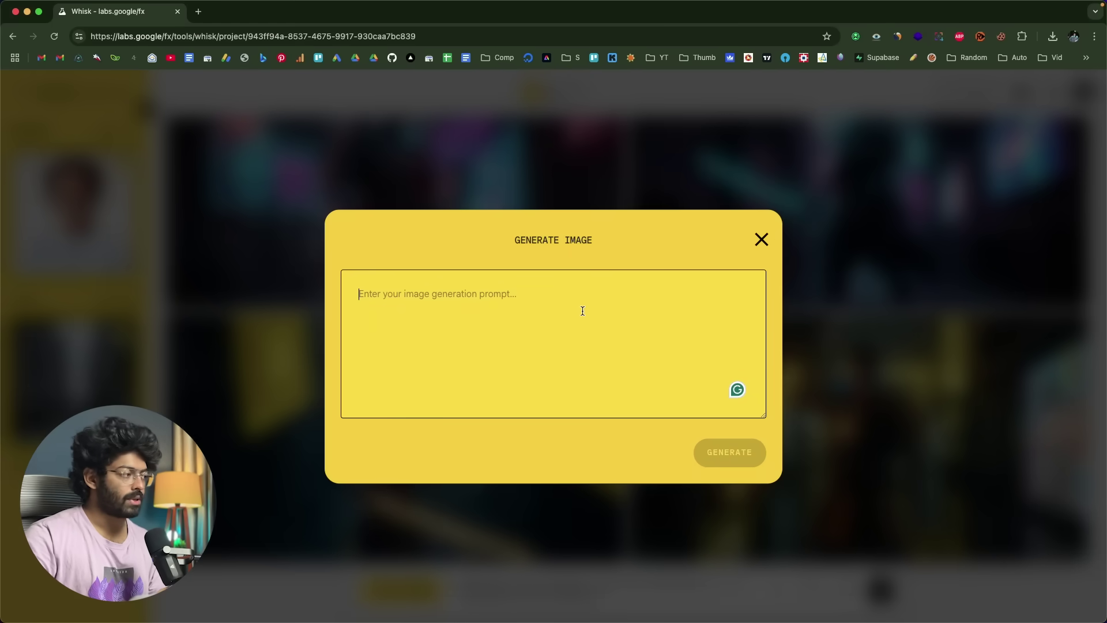
pyautogui.click(766, 237)
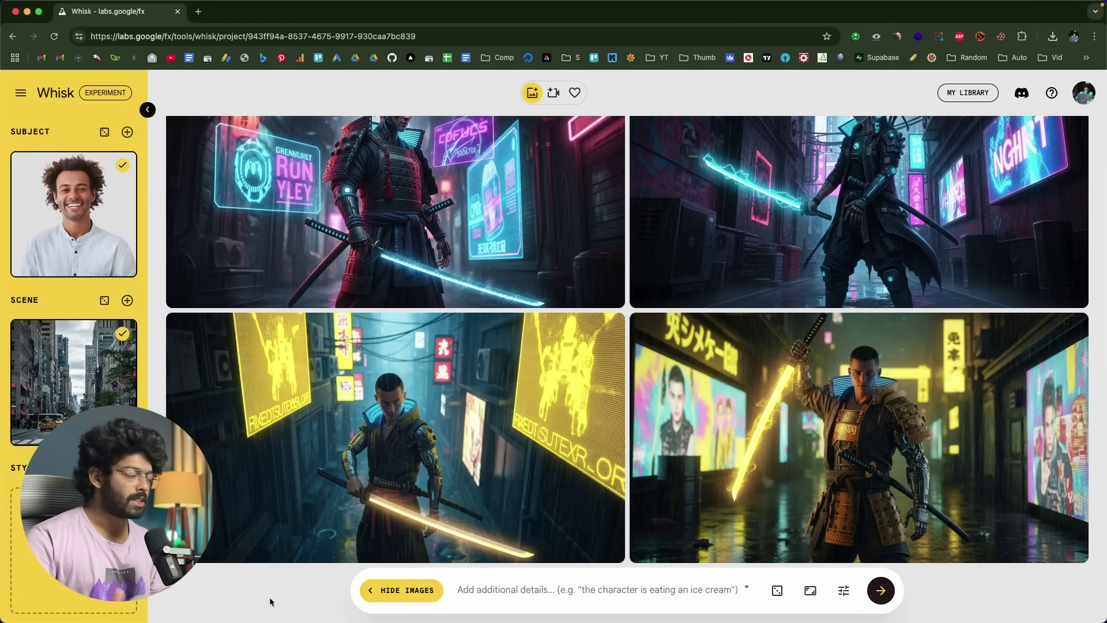
pyautogui.click(131, 132)
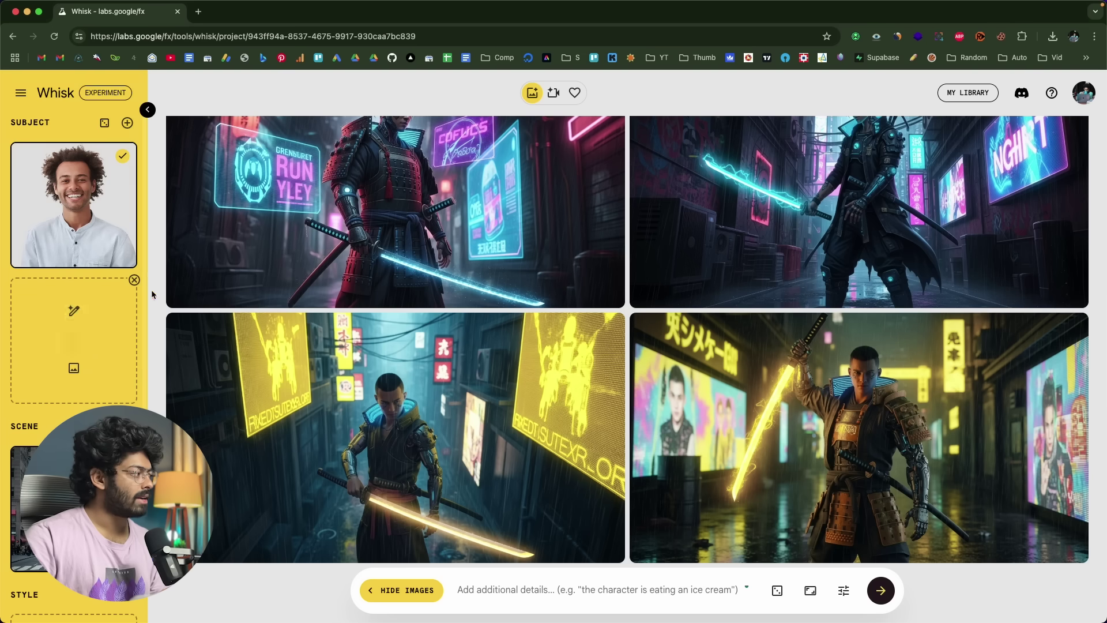
pyautogui.click(128, 281)
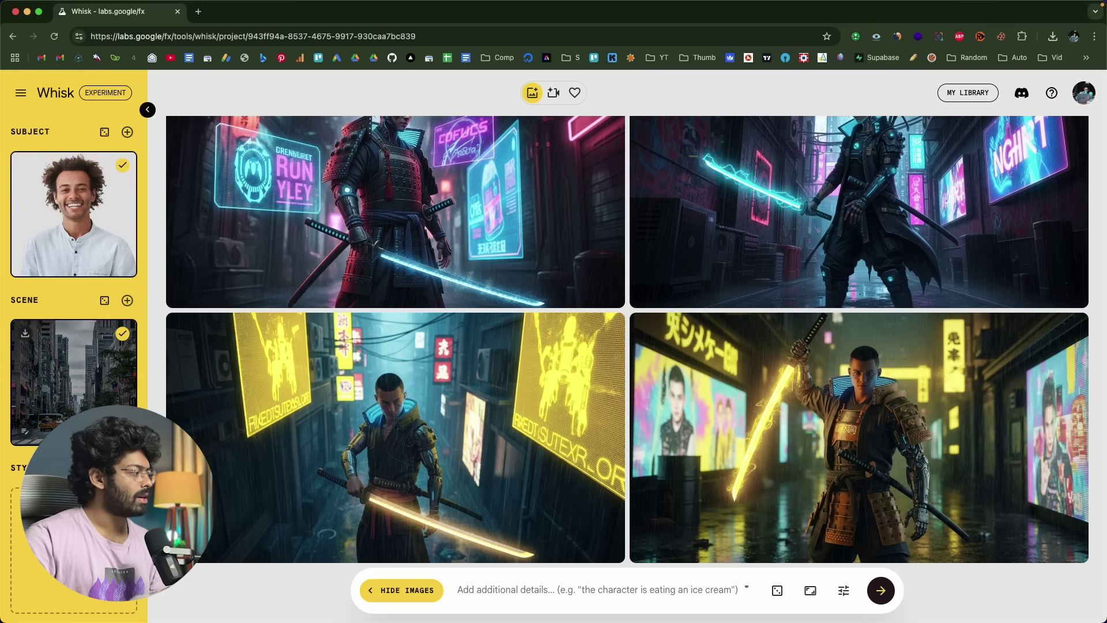
pyautogui.click(128, 301)
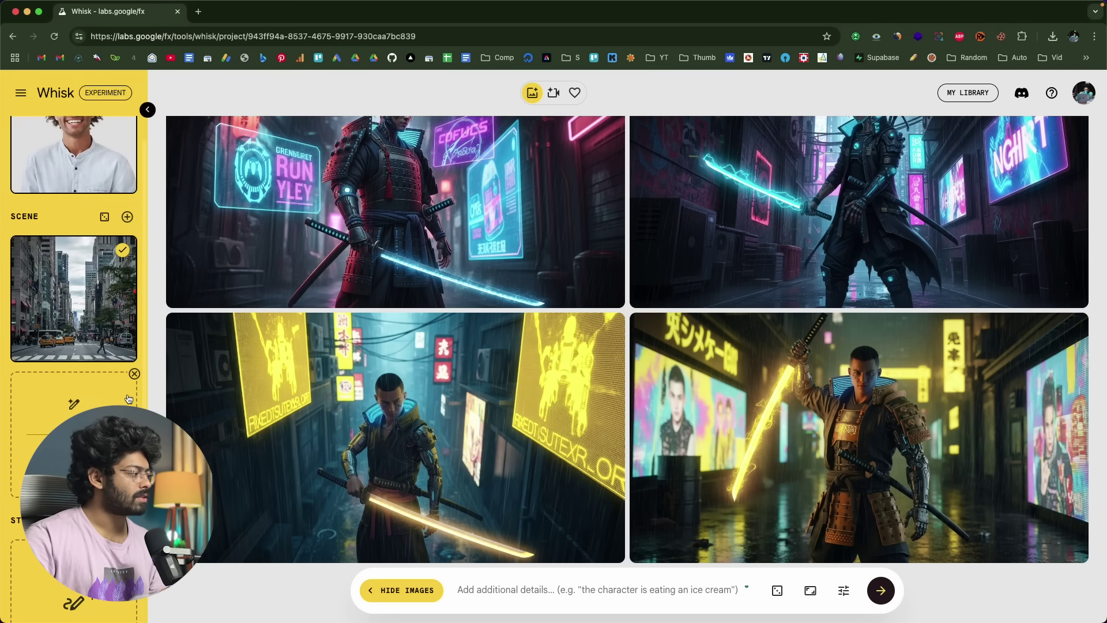
pyautogui.click(132, 381)
pyautogui.click(502, 594)
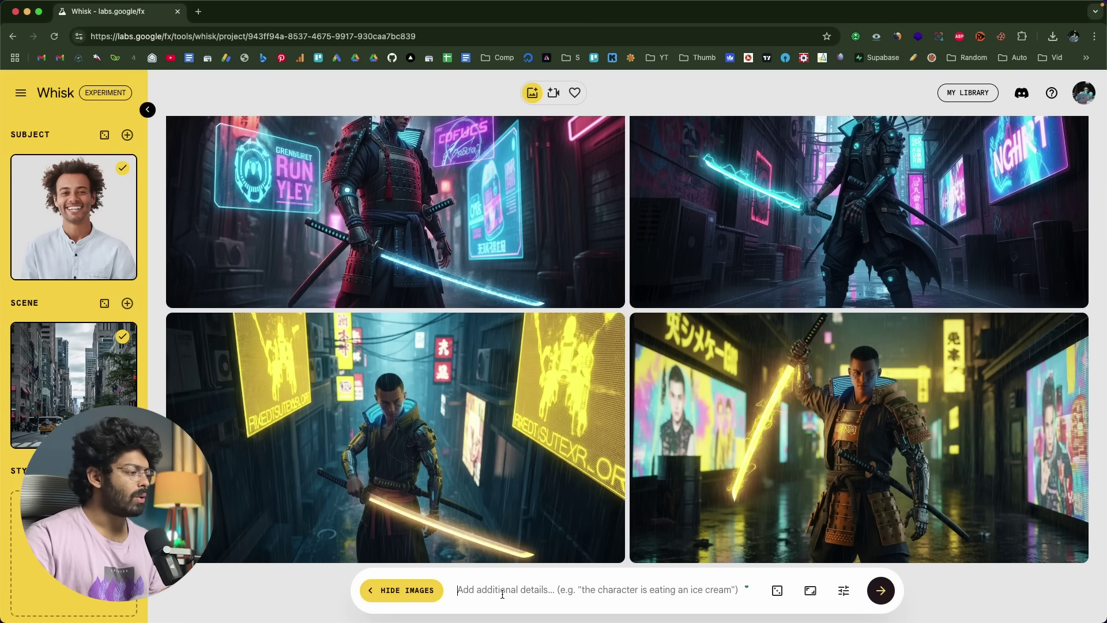
pyautogui.write('a')
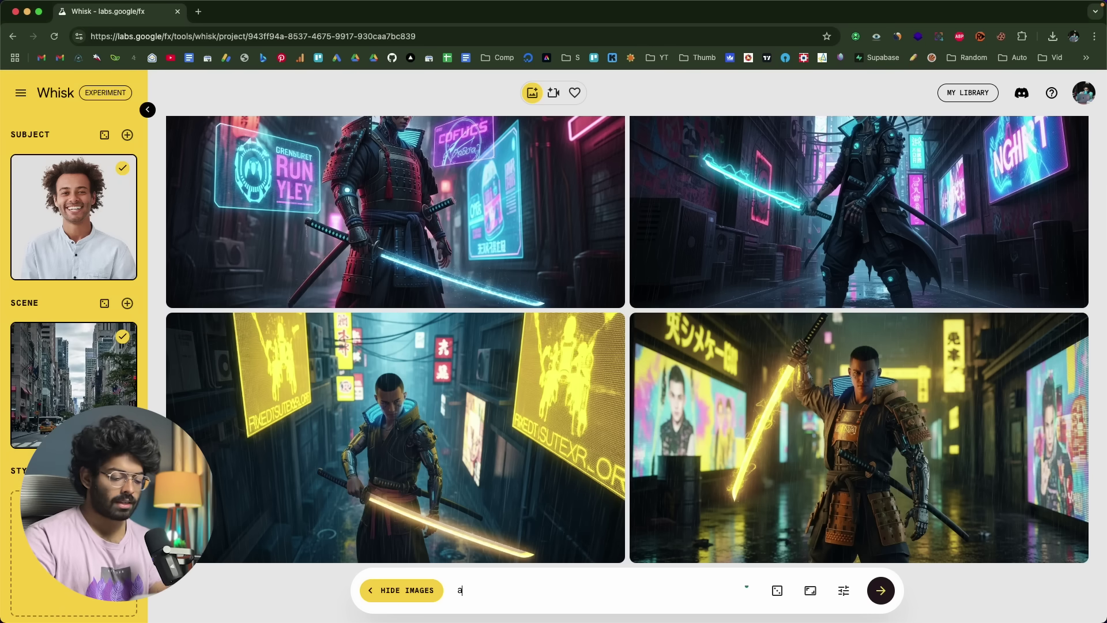
pyautogui.write(' young man with ')
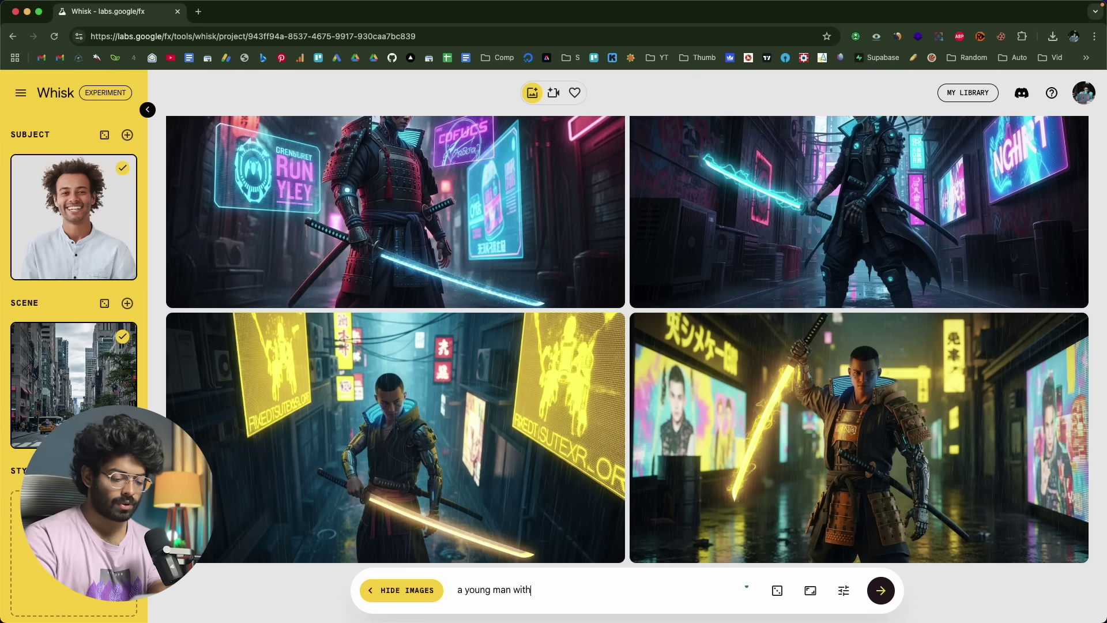
pyautogui.write('curly hair standing in front of a busy street.')
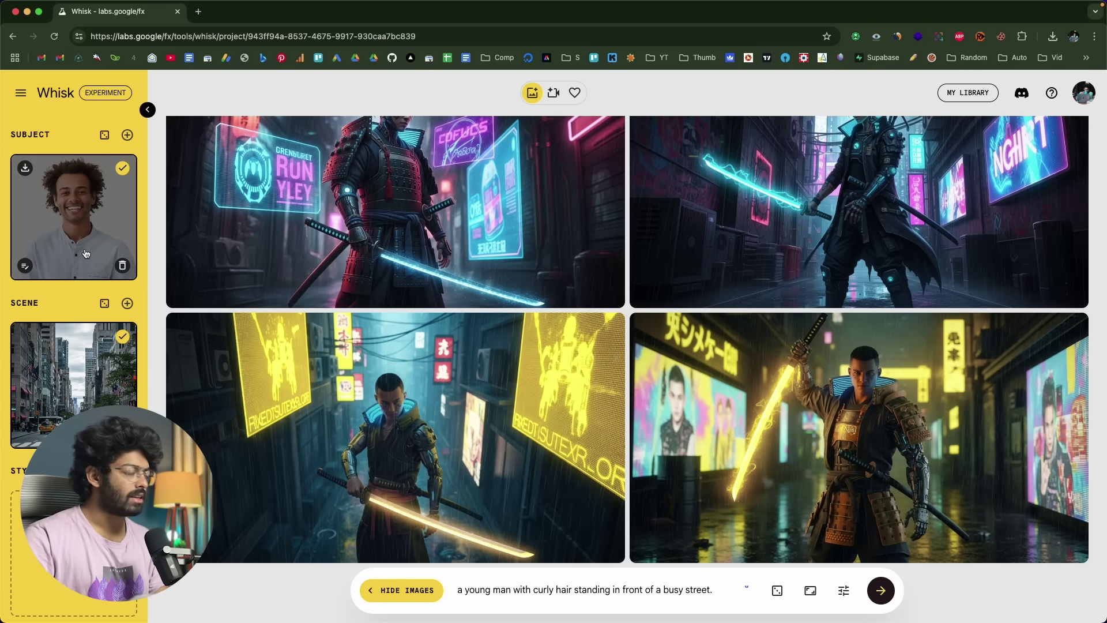
# - Submit the curly-hair prompt, producing two street images with yellow taxis and flags
pyautogui.click(881, 590)
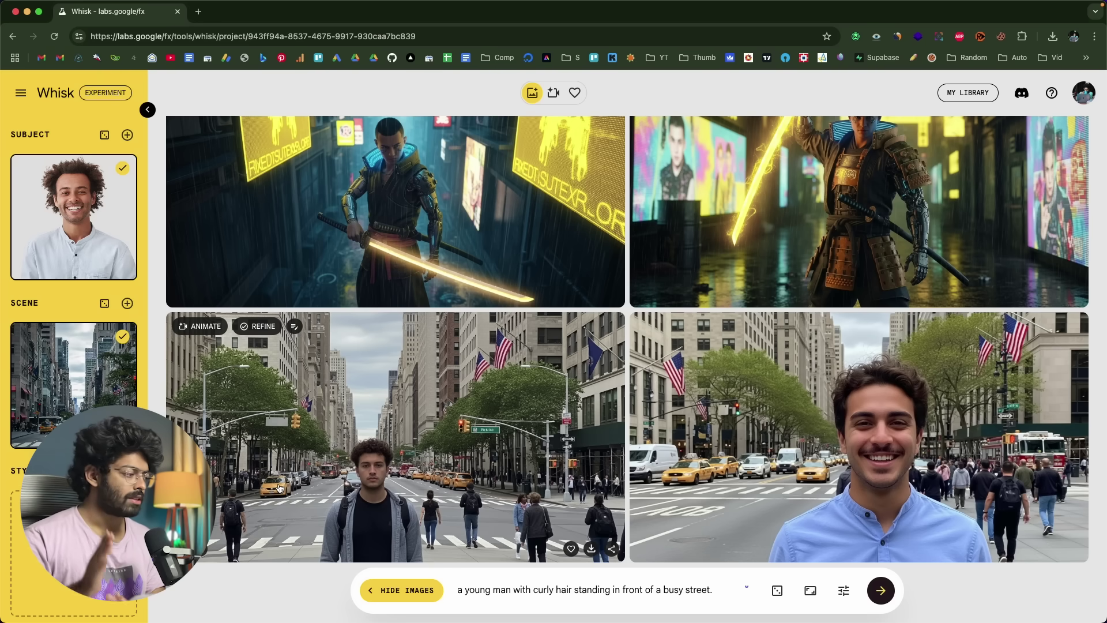
pyautogui.moveTo(112, 179)
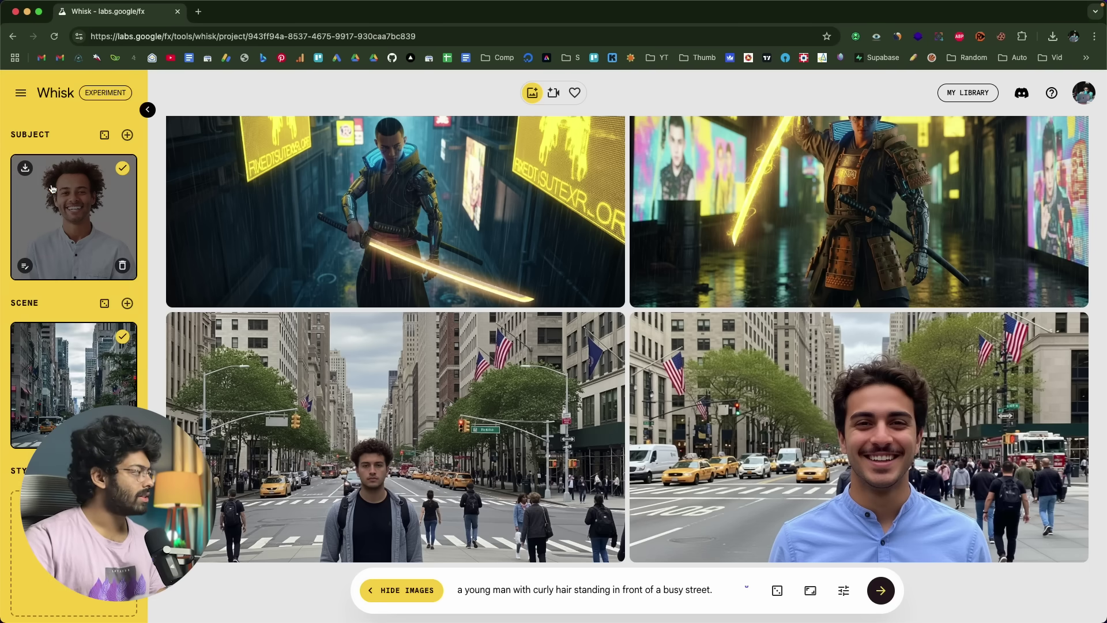
# - Remove the subject and scene images, collapse the panel, and clear the old prompt
pyautogui.click(125, 269)
pyautogui.click(122, 337)
pyautogui.click(148, 110)
pyautogui.click(586, 487)
pyautogui.press('super+a')
pyautogui.press('BackSpace')
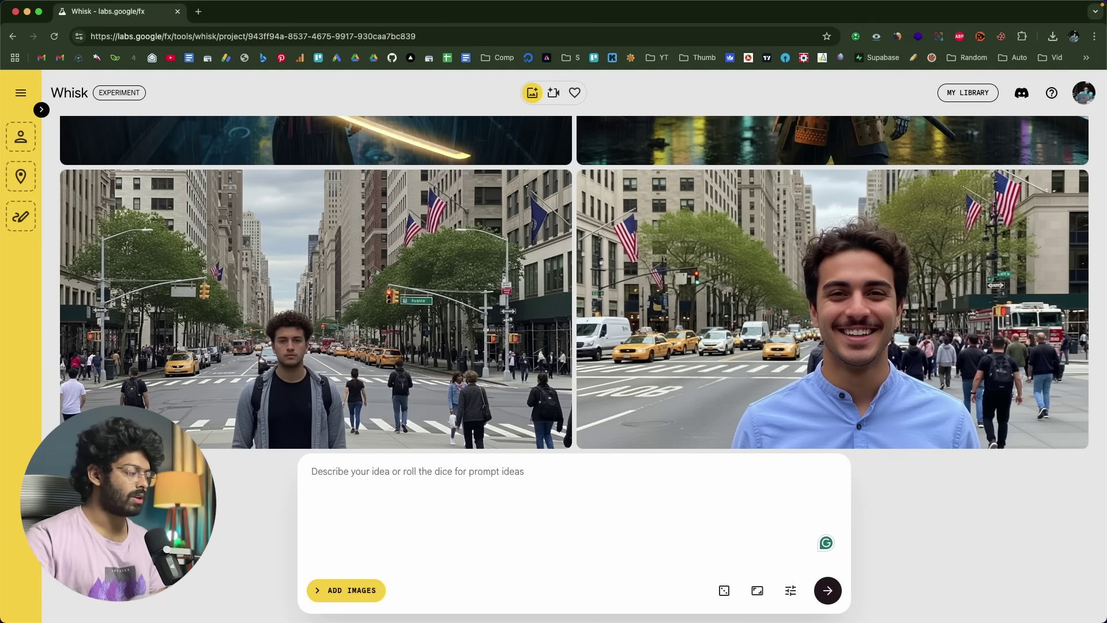
# - Paste the DSLR-style portrait prompt and generate two images of a man holding a camera
pyautogui.write('A portrait of a young white man in his 20s, short brown hair, clean-shaven, wearing a casual modern outfit (t-shirt and jeans), standing outdoors in soft natural lighting, friendly expression, DSLR-style photography')
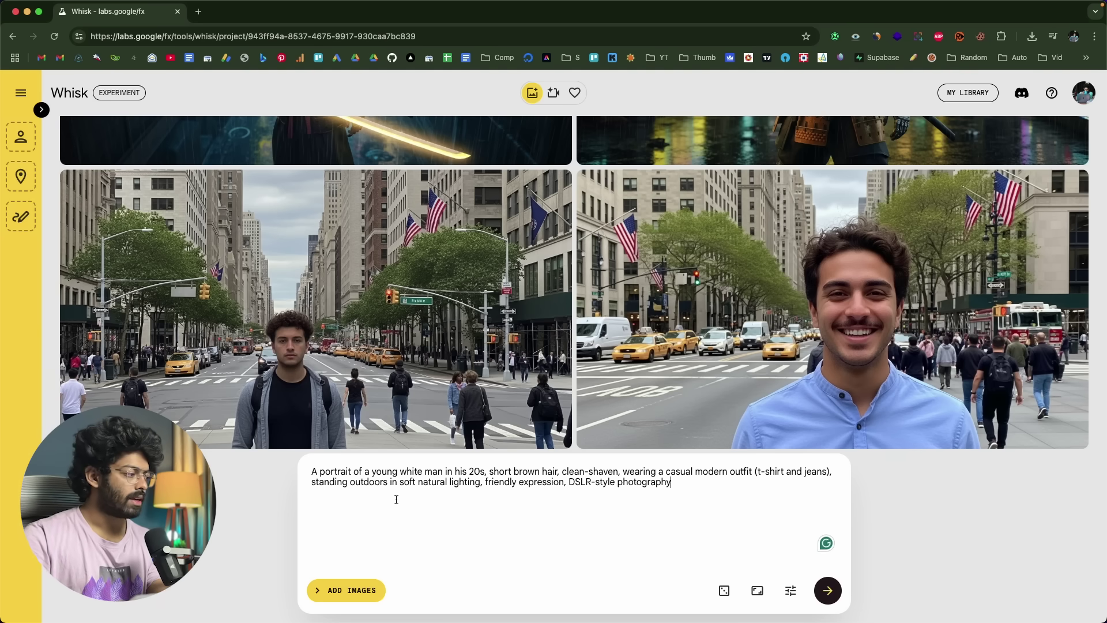
pyautogui.moveTo(722, 487); pyautogui.dragTo(329, 484)
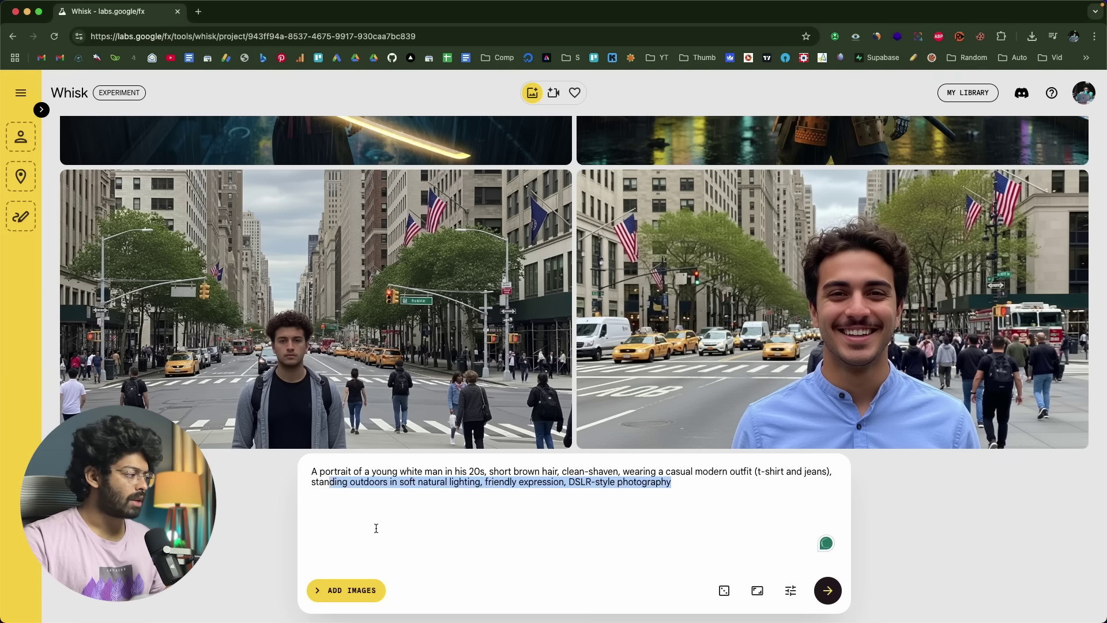
pyautogui.click(376, 528)
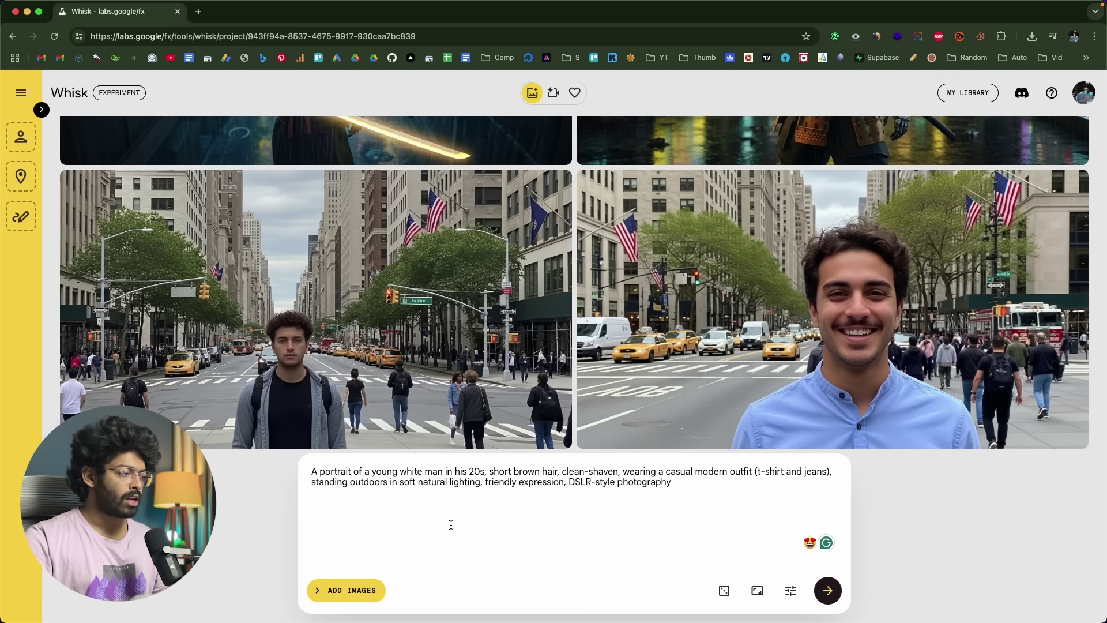
pyautogui.click(828, 590)
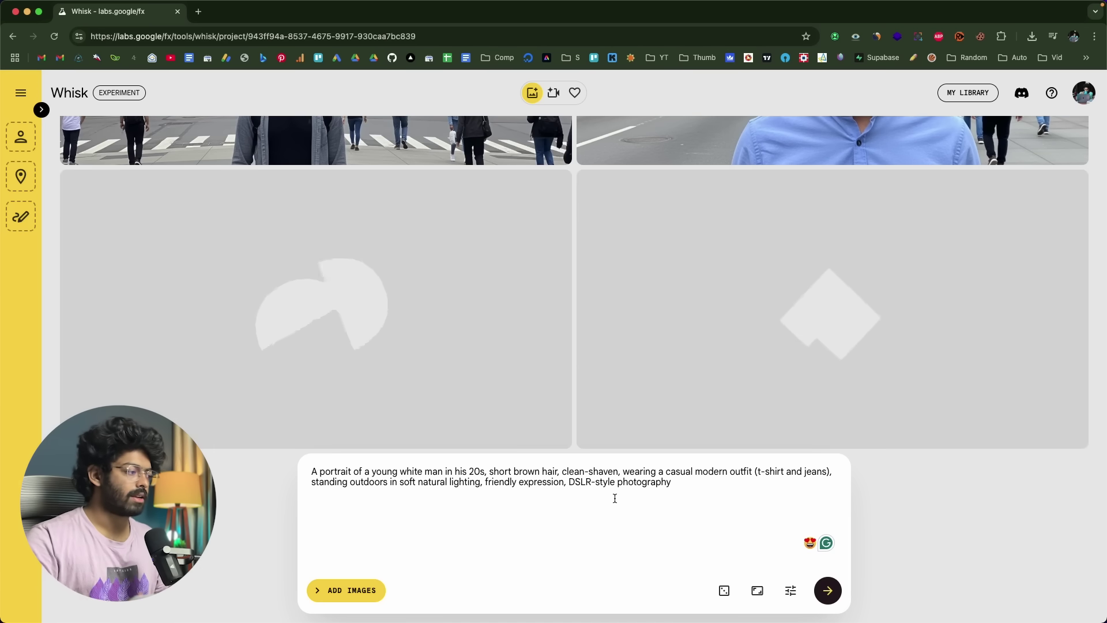
pyautogui.moveTo(674, 484); pyautogui.dragTo(312, 471)
pyautogui.click(393, 511)
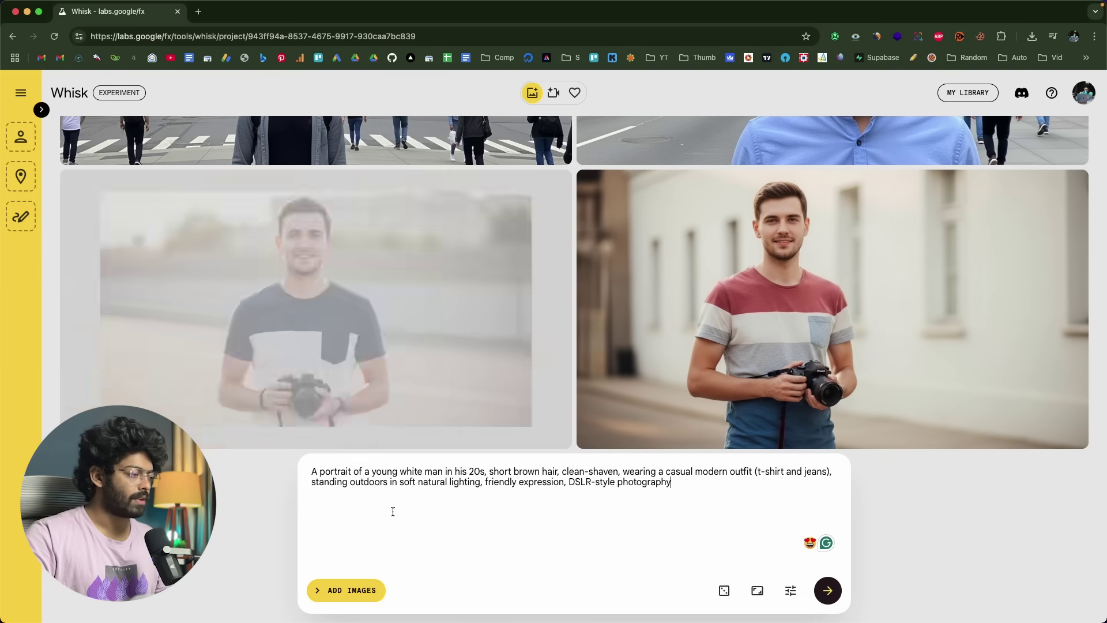
pyautogui.moveTo(722, 303)
pyautogui.moveTo(507, 314)
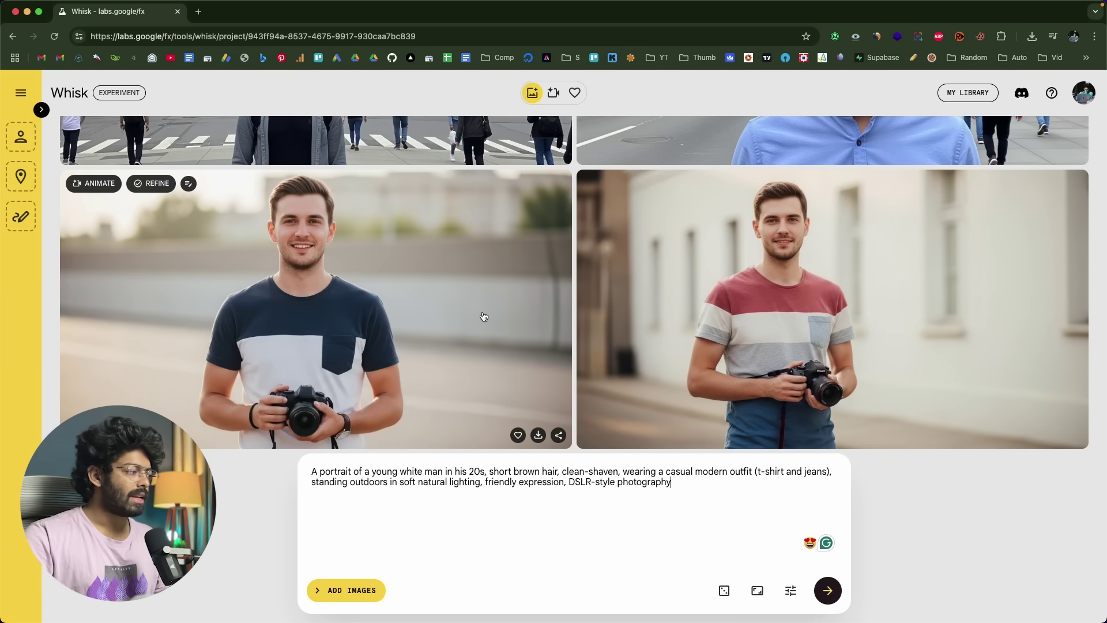
pyautogui.click(158, 186)
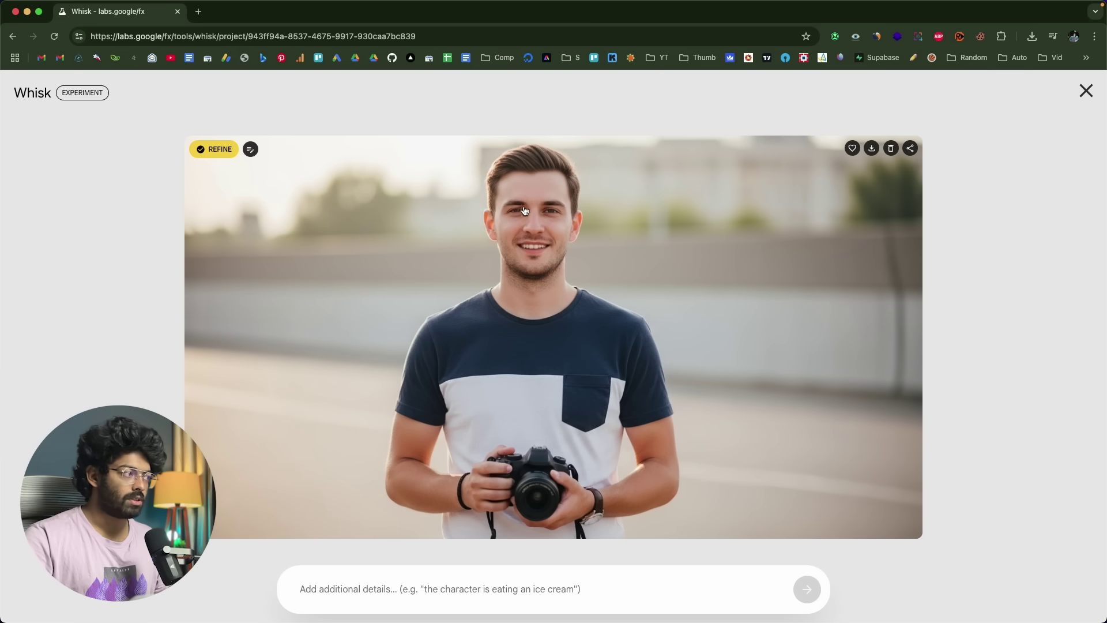
pyautogui.click(387, 592)
pyautogui.write('the character is wearing a sun')
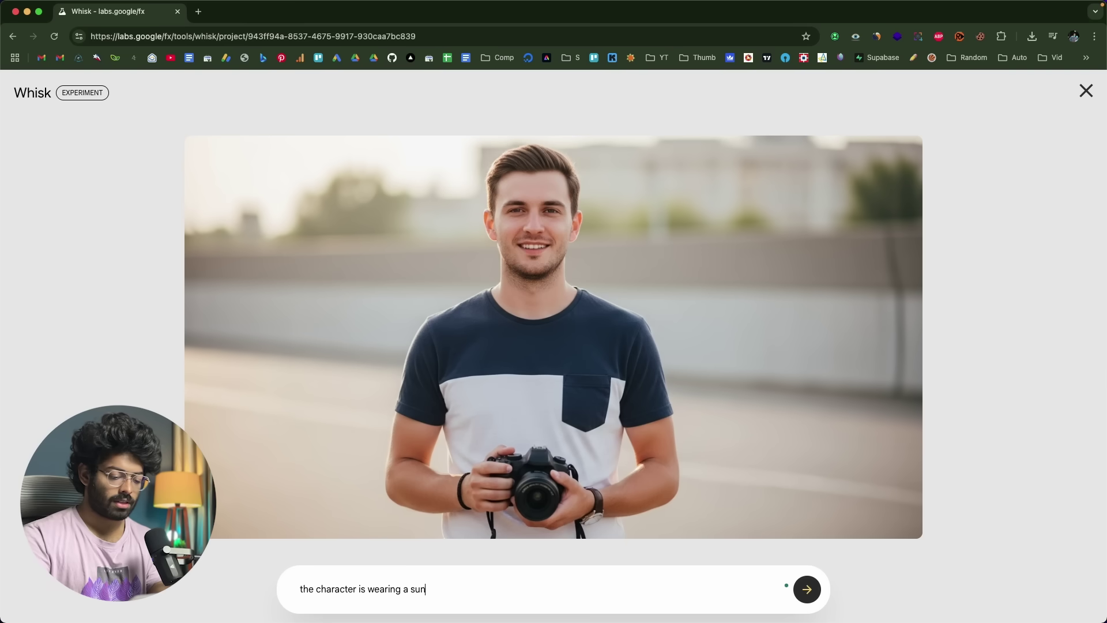
pyautogui.write('glass')
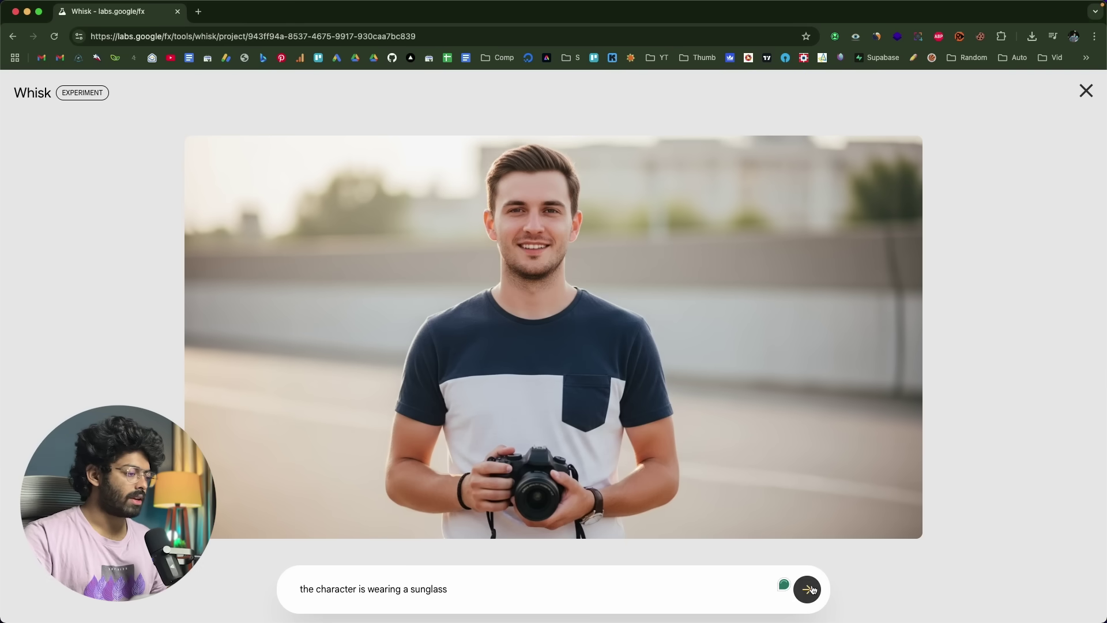
pyautogui.click(807, 589)
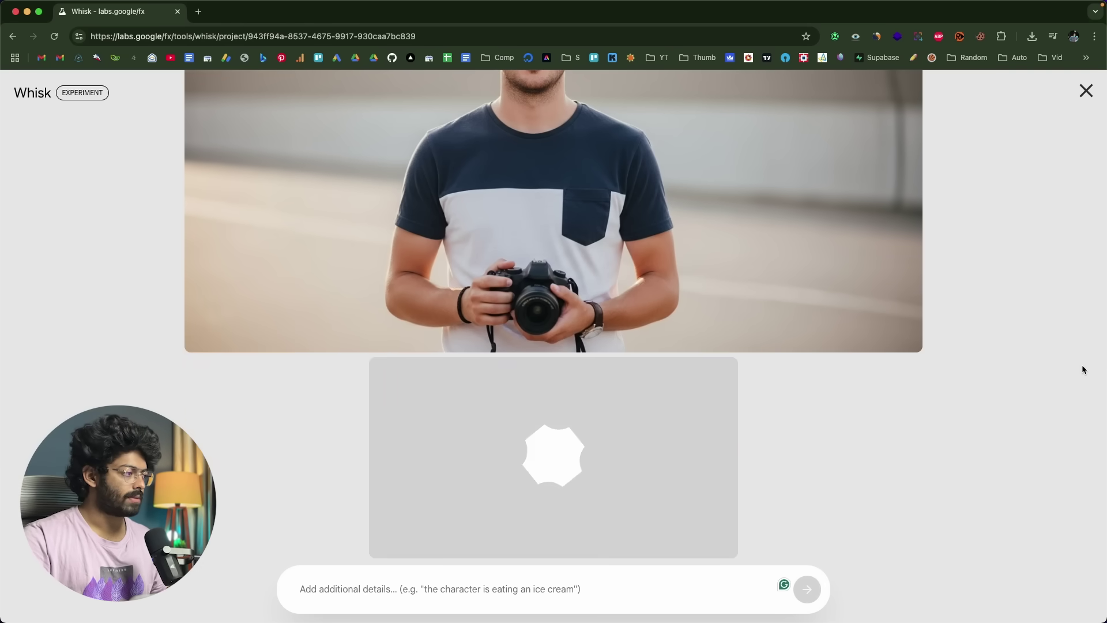
pyautogui.scroll(-3, 730, 389)
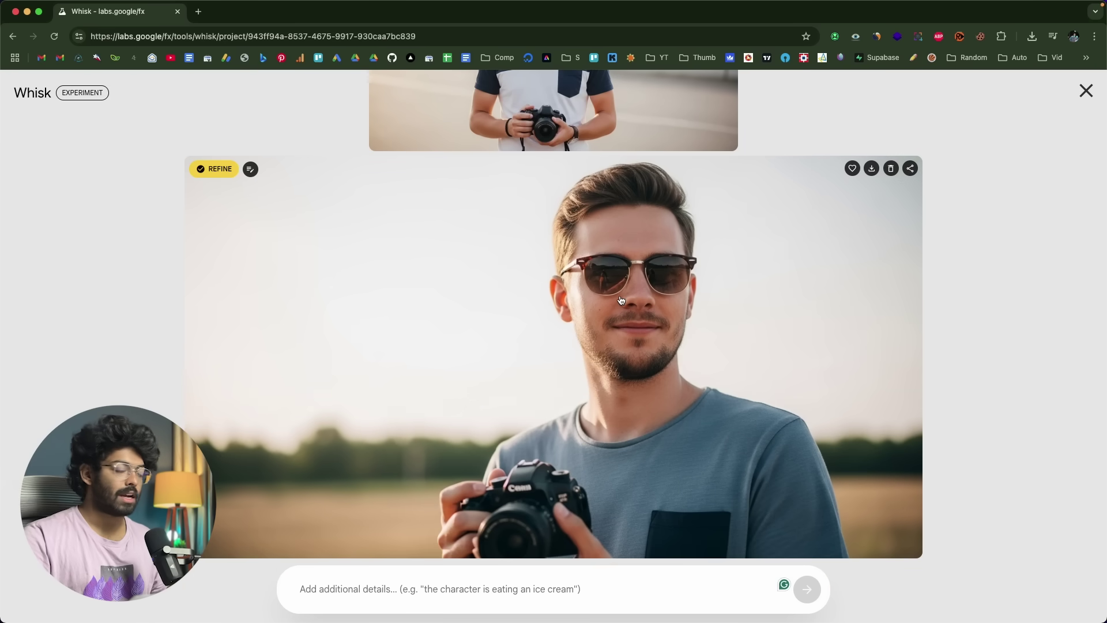
pyautogui.scroll(3, 622, 300)
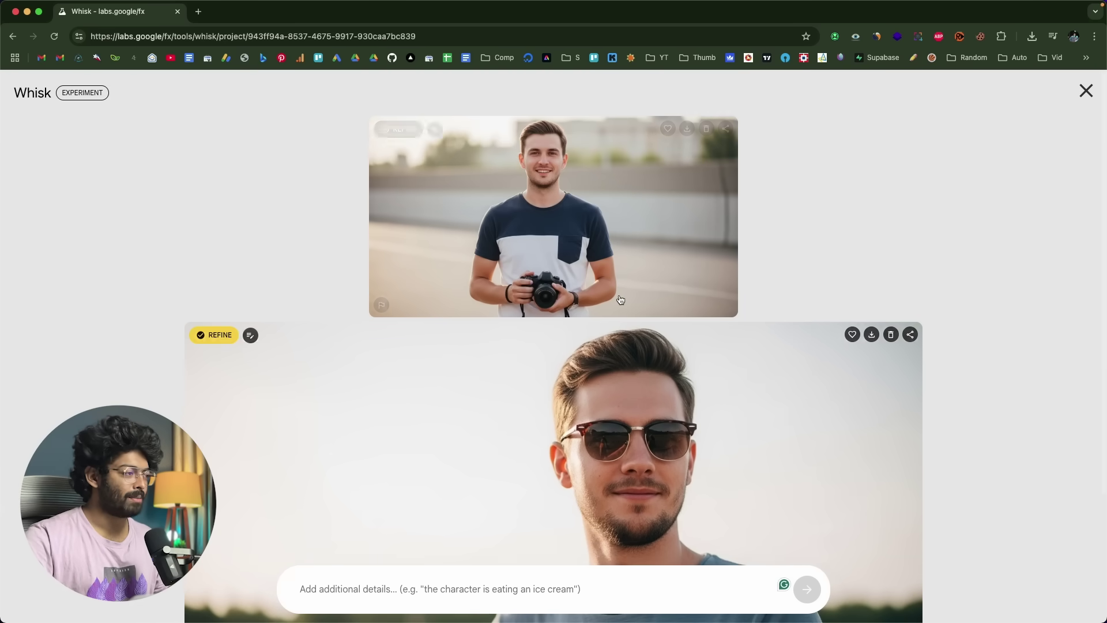
pyautogui.scroll(-2, 735, 404)
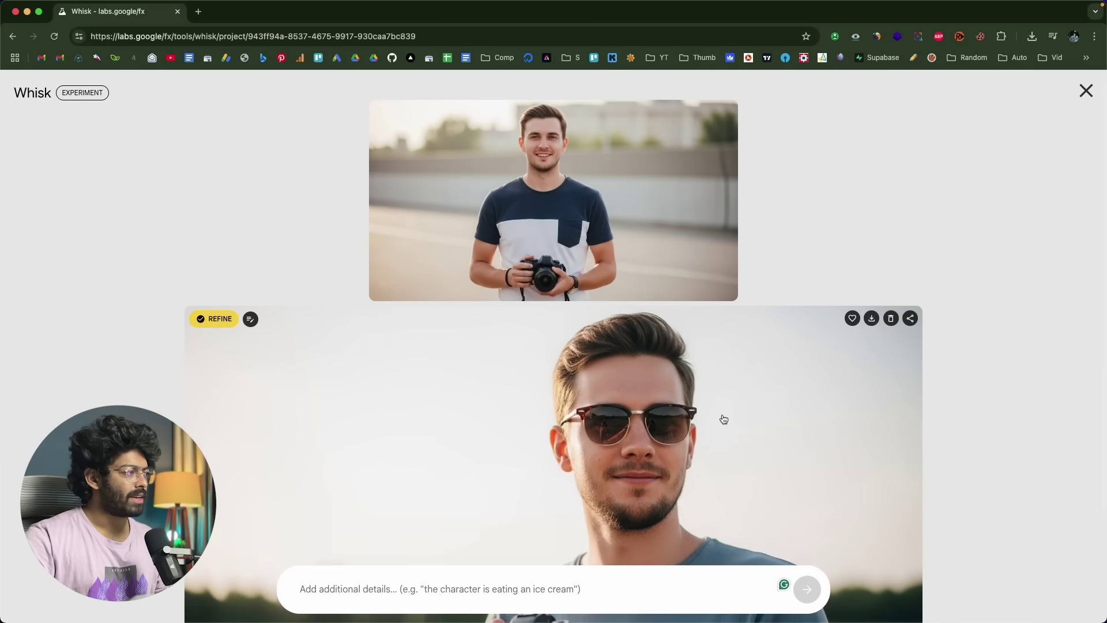
pyautogui.scroll(-2, 724, 419)
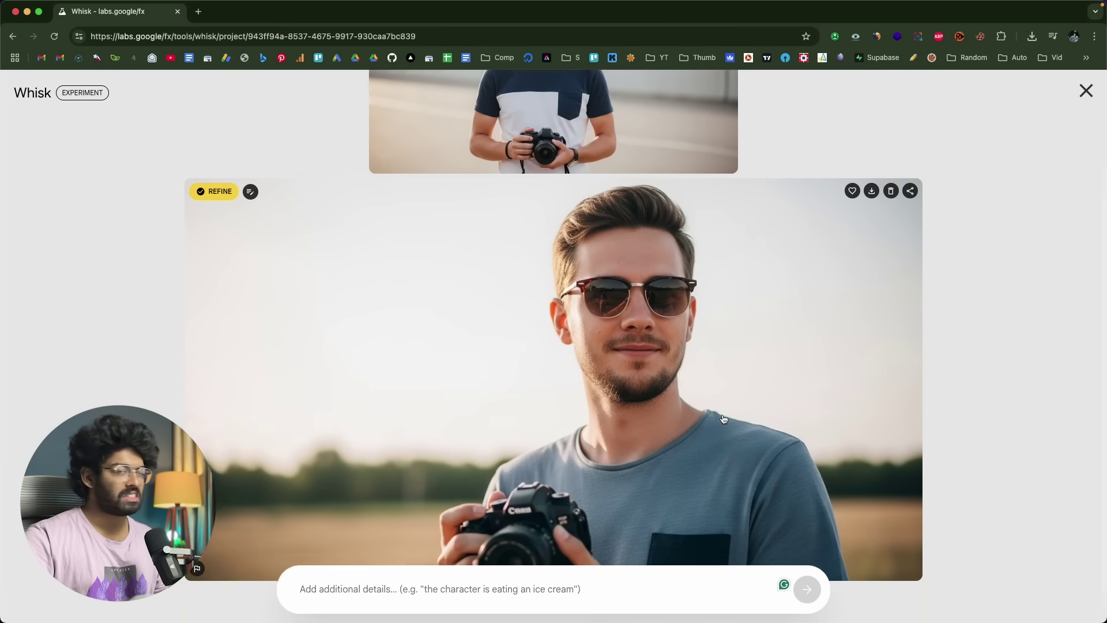
pyautogui.scroll(3, 528, 379)
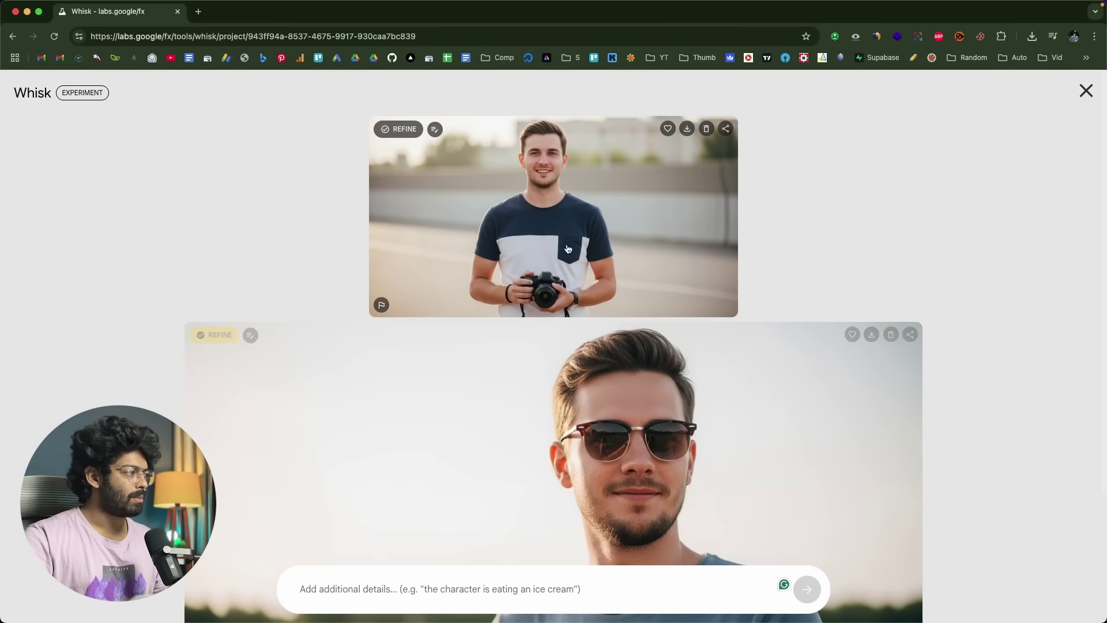
# - Refine the camera portrait with the prompt 'the character in the jacket'
pyautogui.click(413, 134)
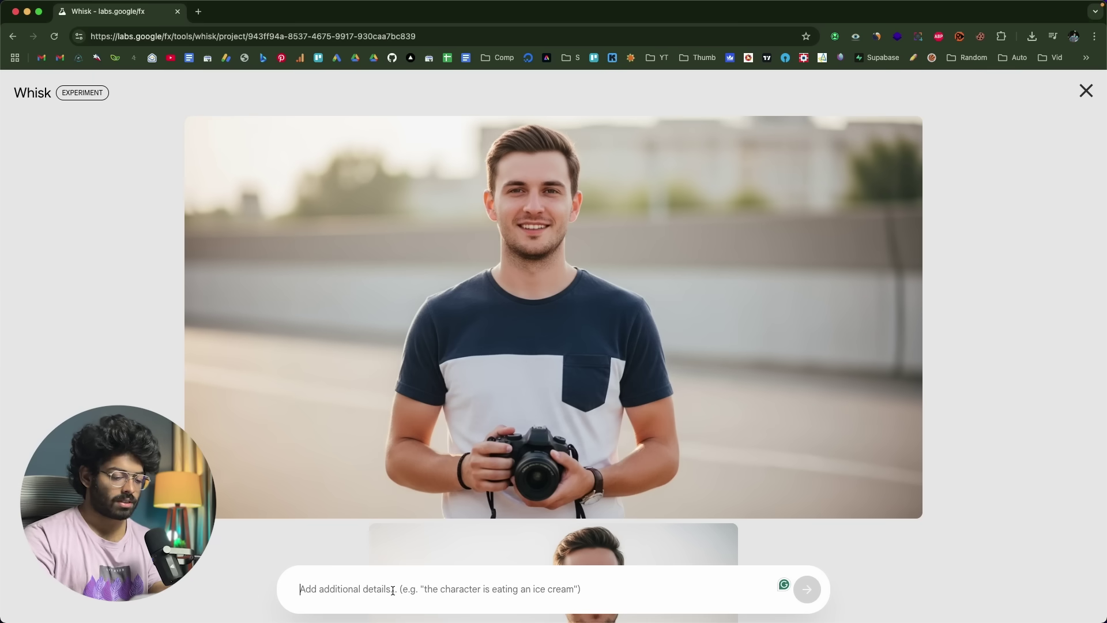
pyautogui.write('the character in the jacket')
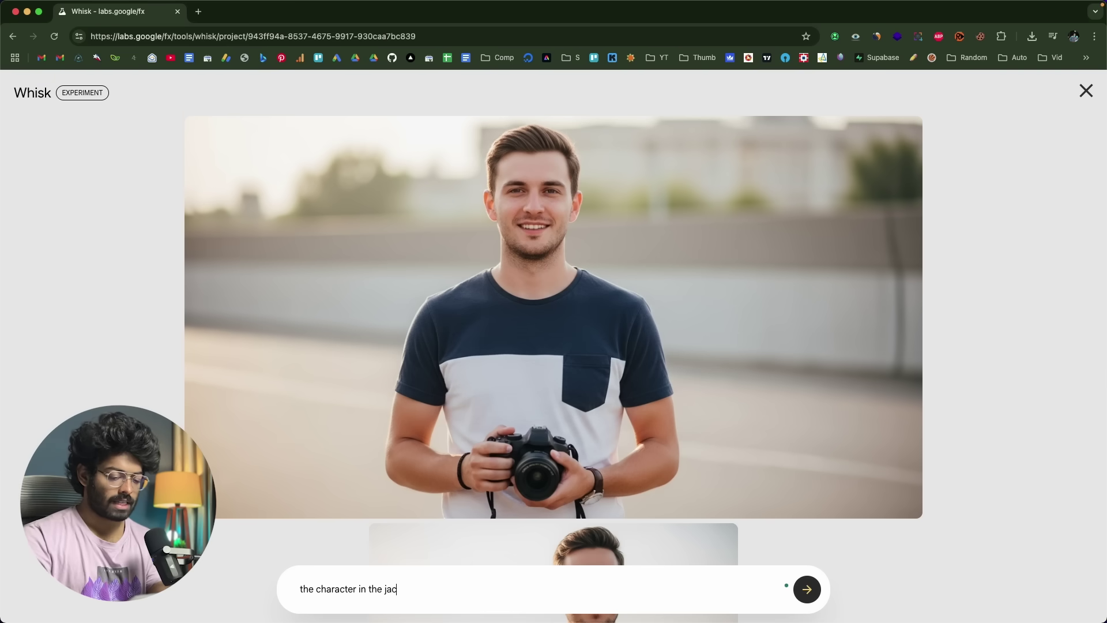
pyautogui.click(810, 594)
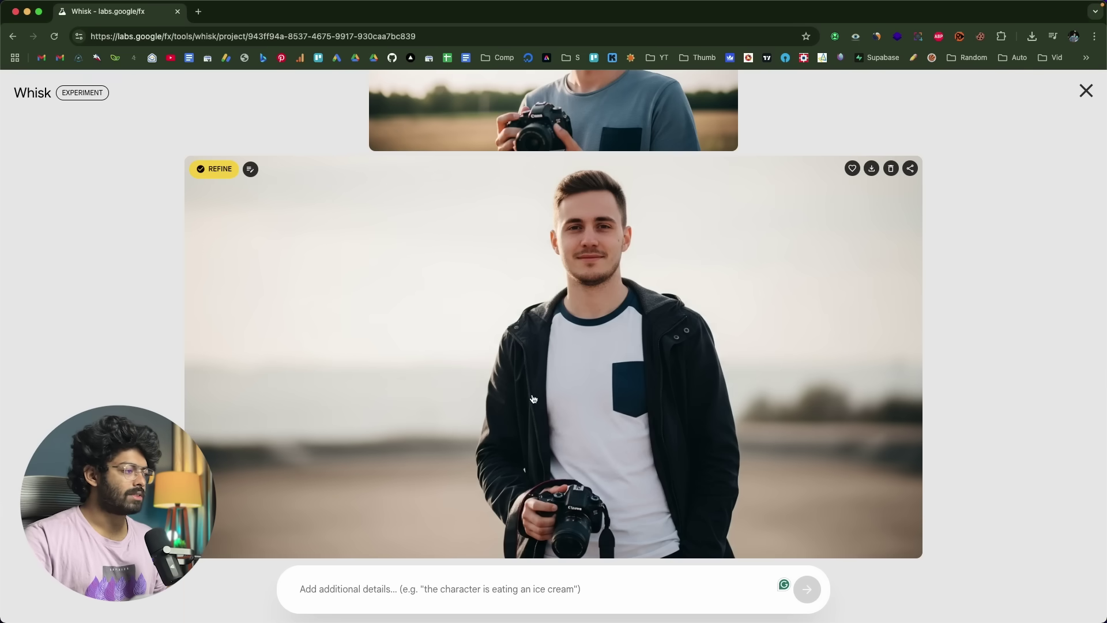
pyautogui.scroll(6, 531, 396)
pyautogui.scroll(-6, 554, 323)
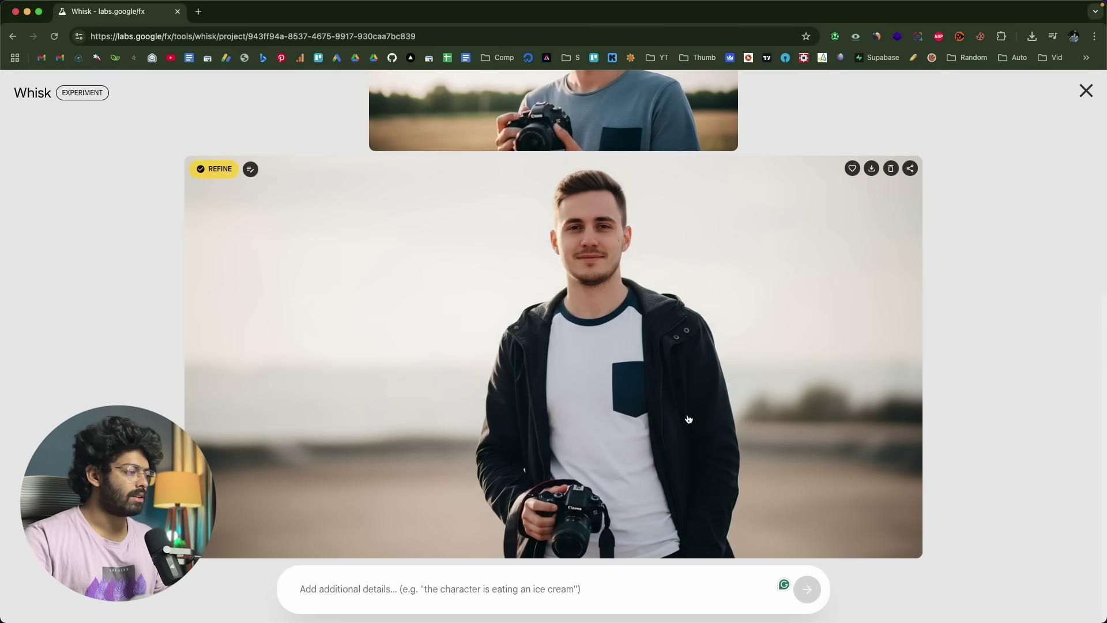
# - Check the dark-jacket image's edit details, then leave the Refine view
pyautogui.click(690, 414)
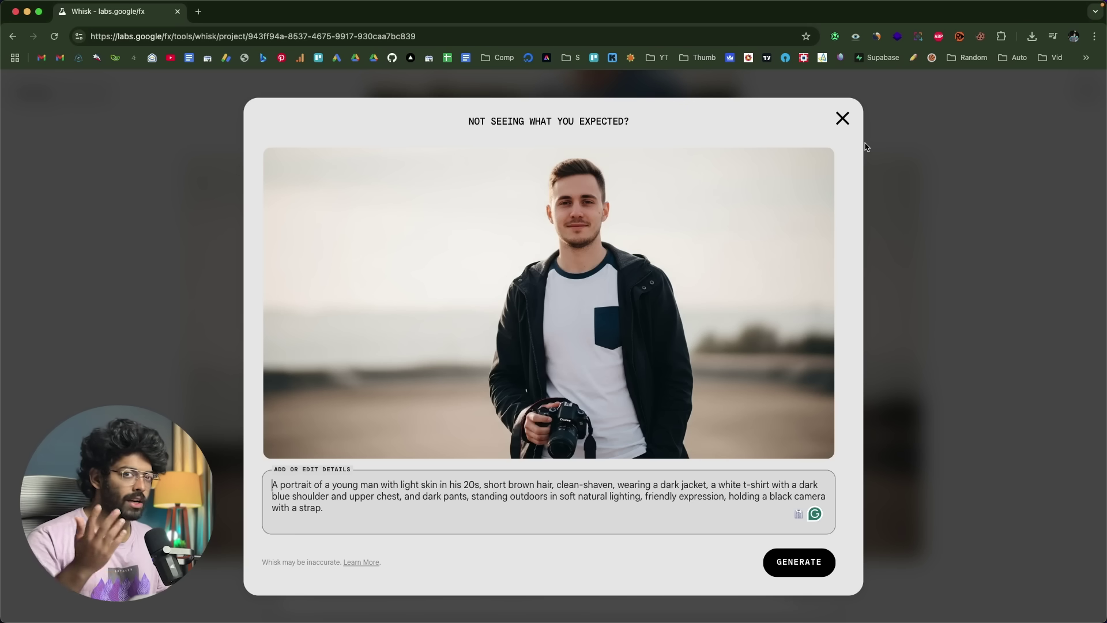
pyautogui.click(842, 118)
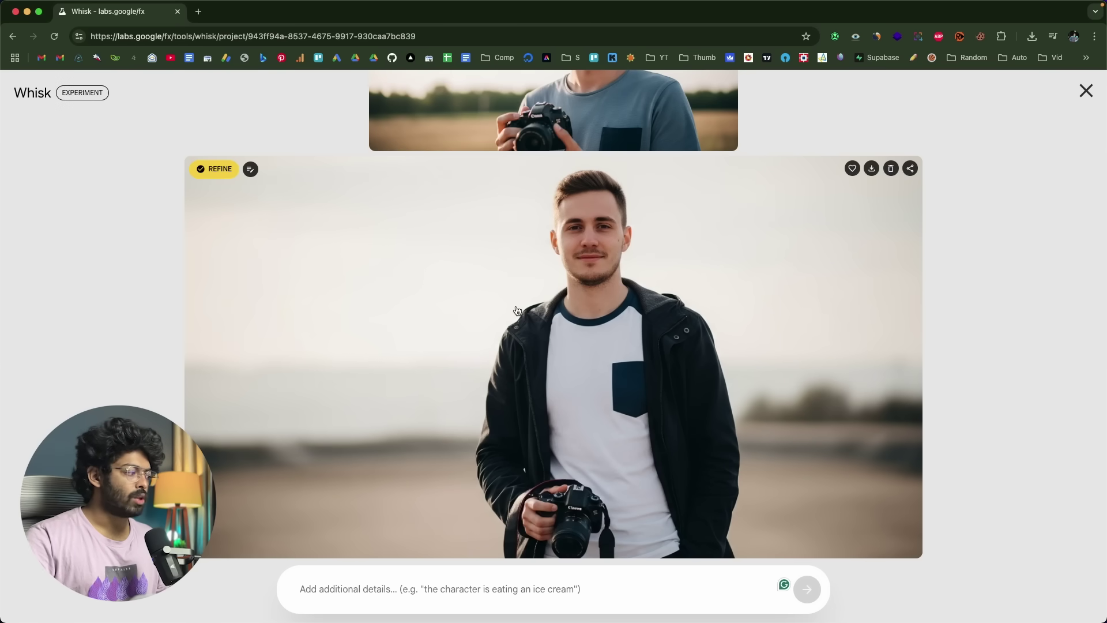
pyautogui.click(1086, 91)
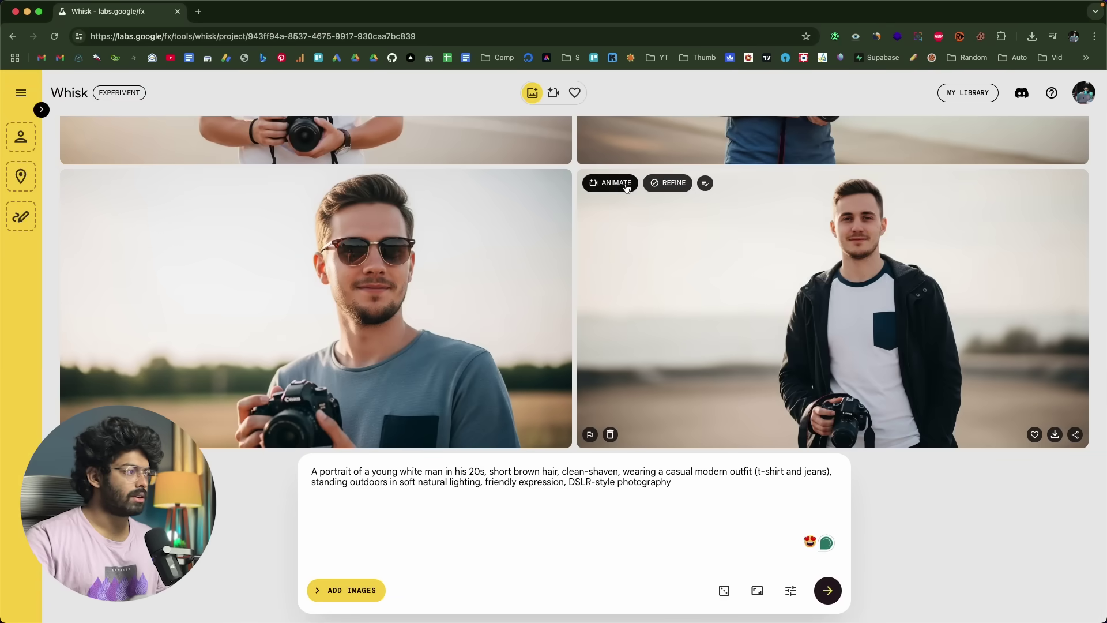
# - Animate the dark-jacket portrait with 'the character clicking a photo with his DSLR in hand.'
pyautogui.click(627, 186)
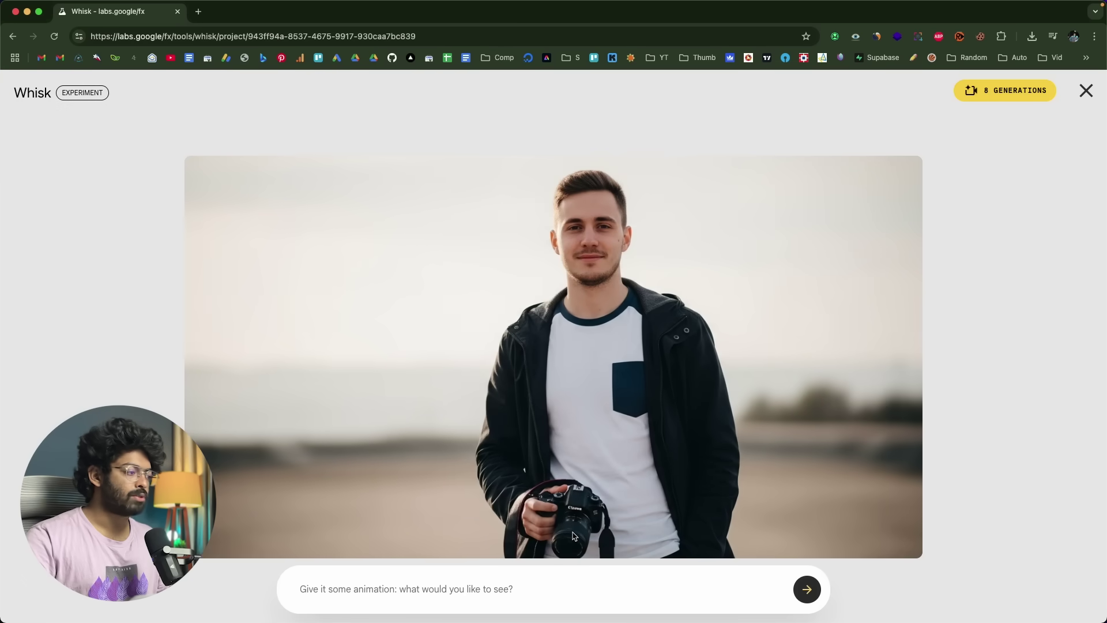
pyautogui.click(410, 592)
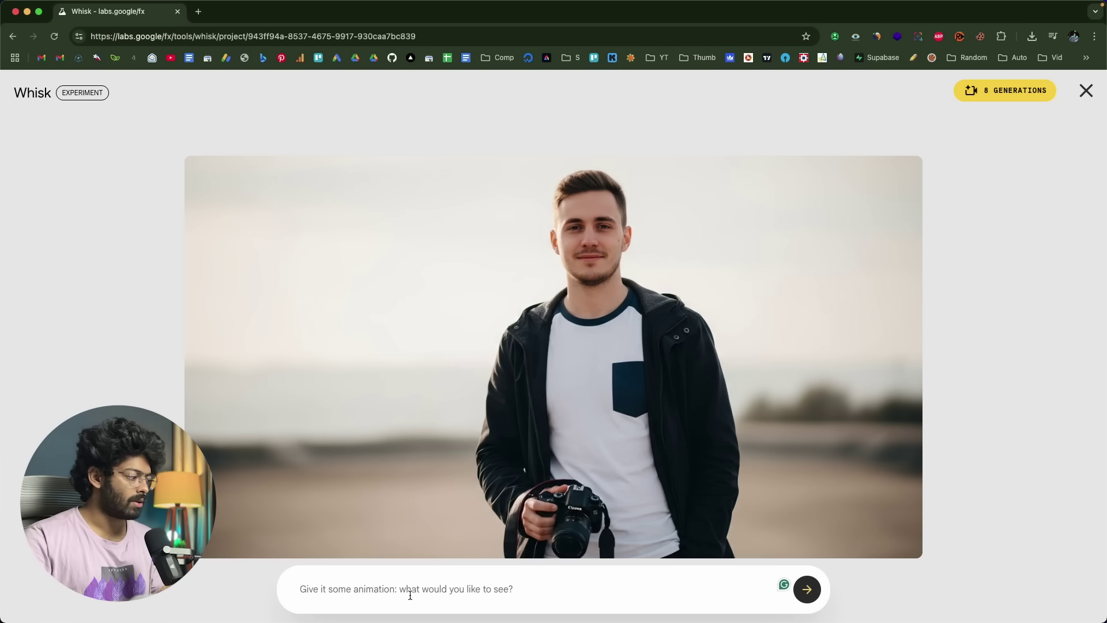
pyautogui.write('the character ')
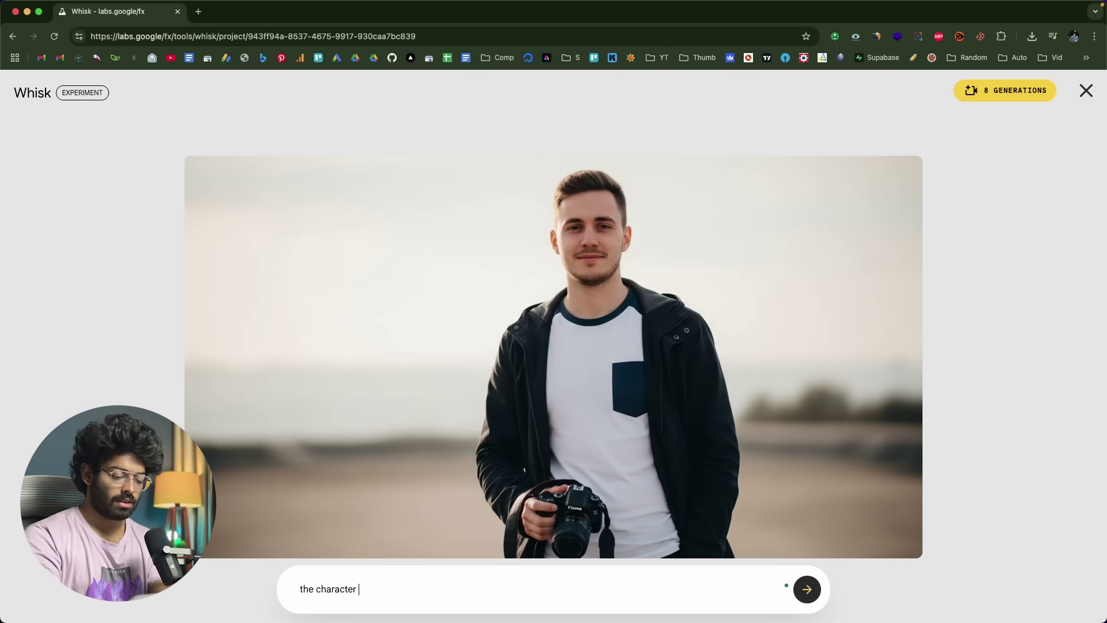
pyautogui.write('clicking a photo ')
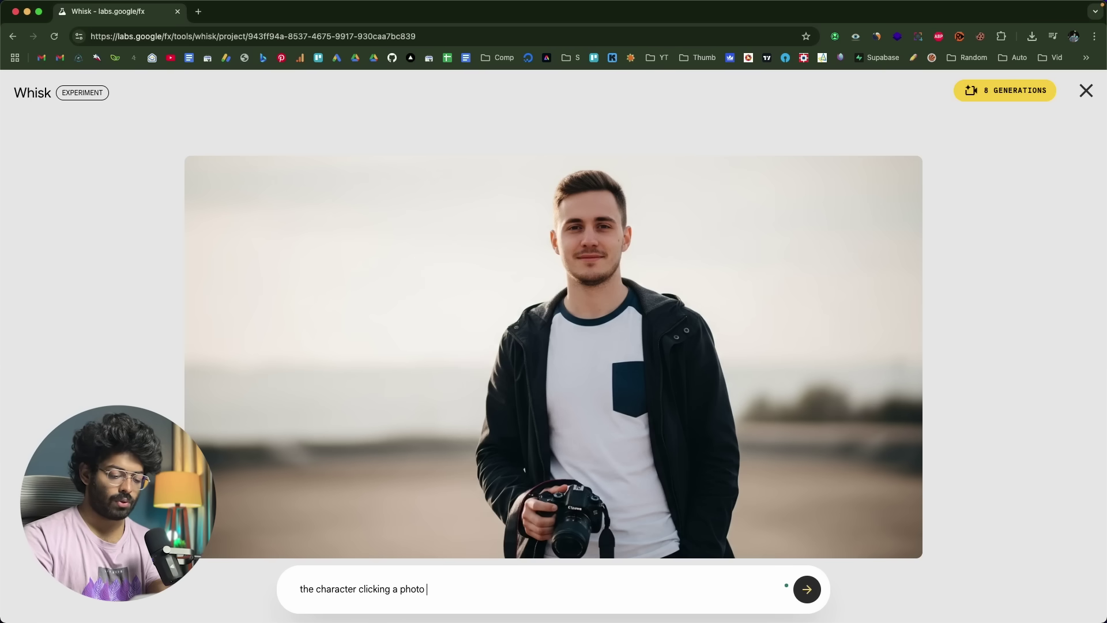
pyautogui.write('wit')
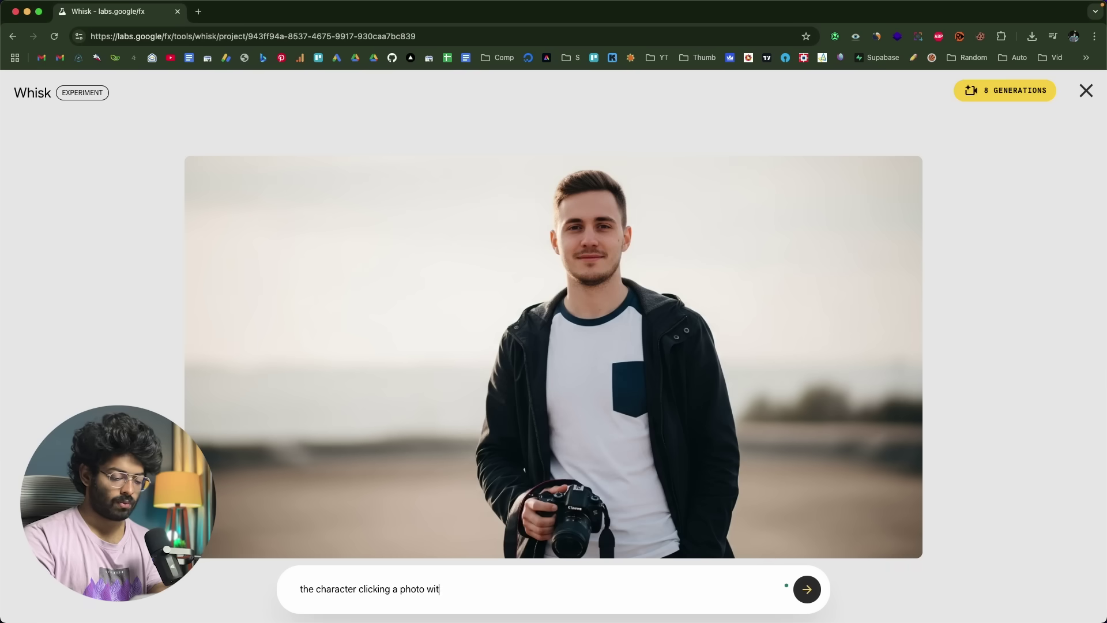
pyautogui.write('h his D')
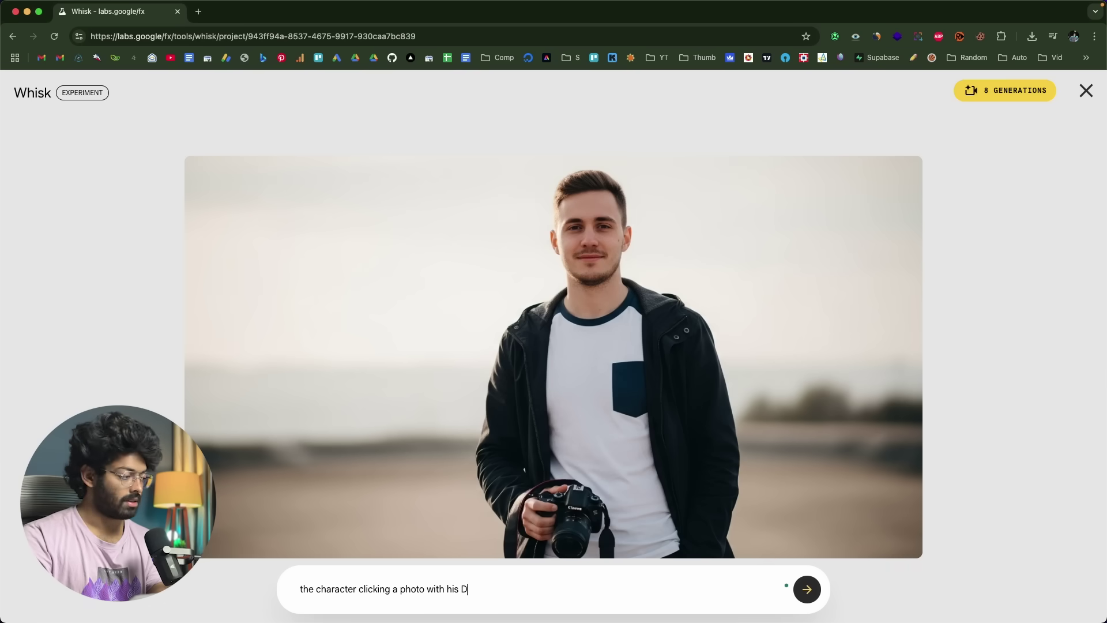
pyautogui.write('SLR in hand')
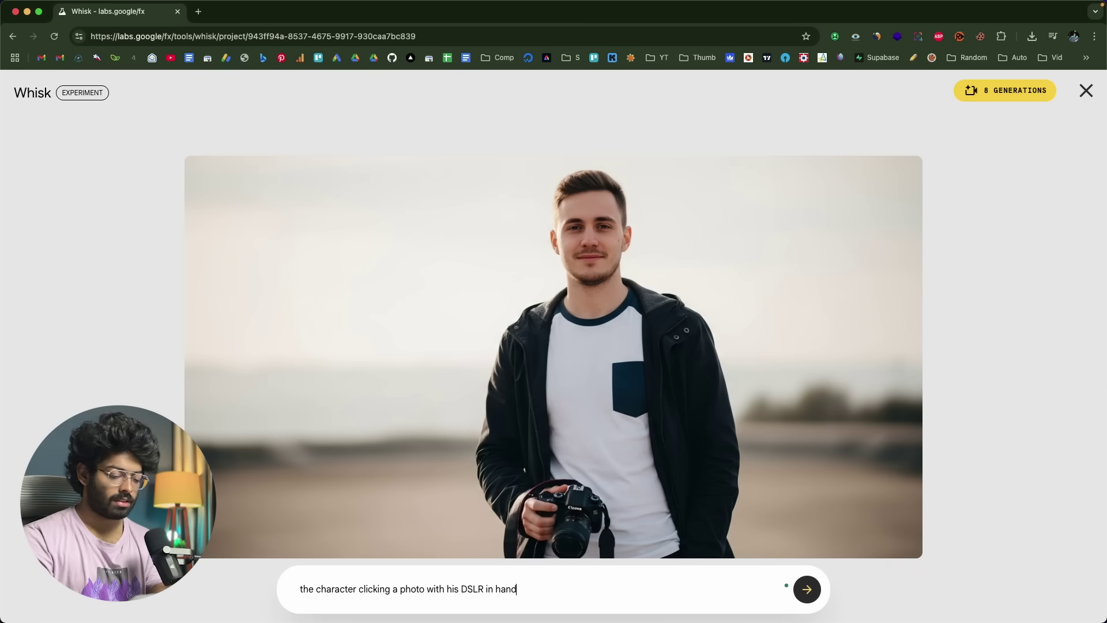
pyautogui.write('.')
pyautogui.click(807, 589)
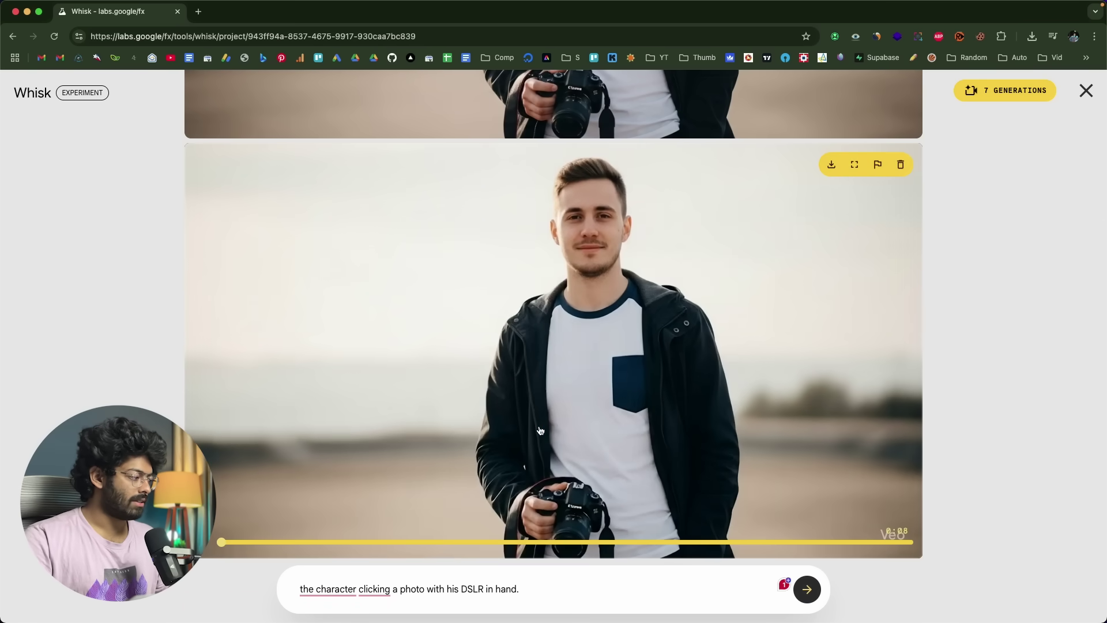
pyautogui.scroll(-3, 624, 396)
pyautogui.scroll(-5, 625, 205)
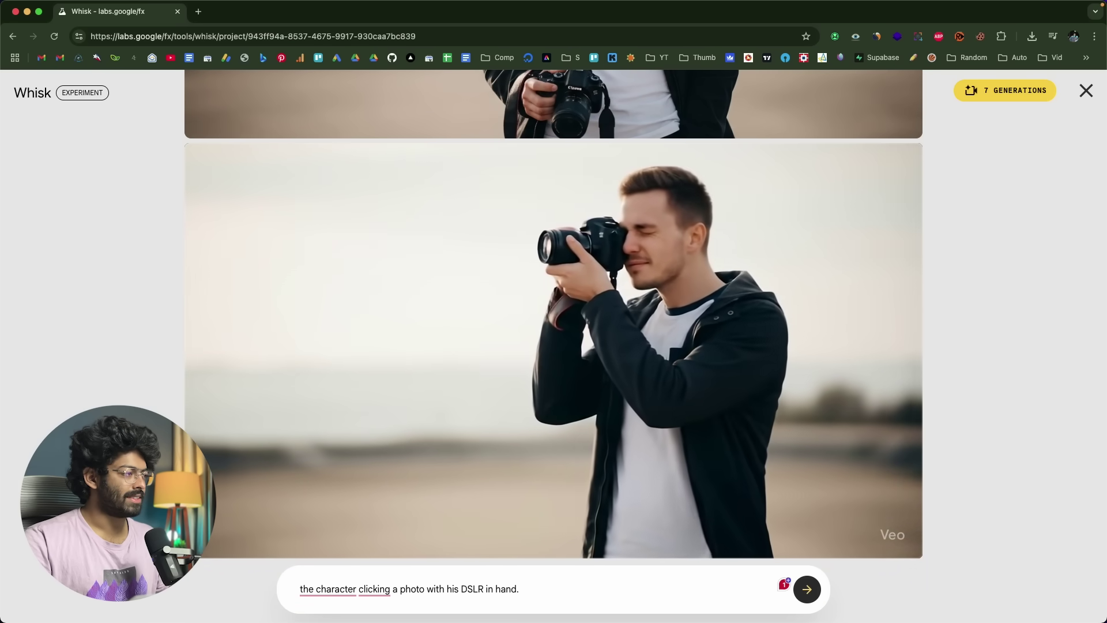
pyautogui.moveTo(333, 432)
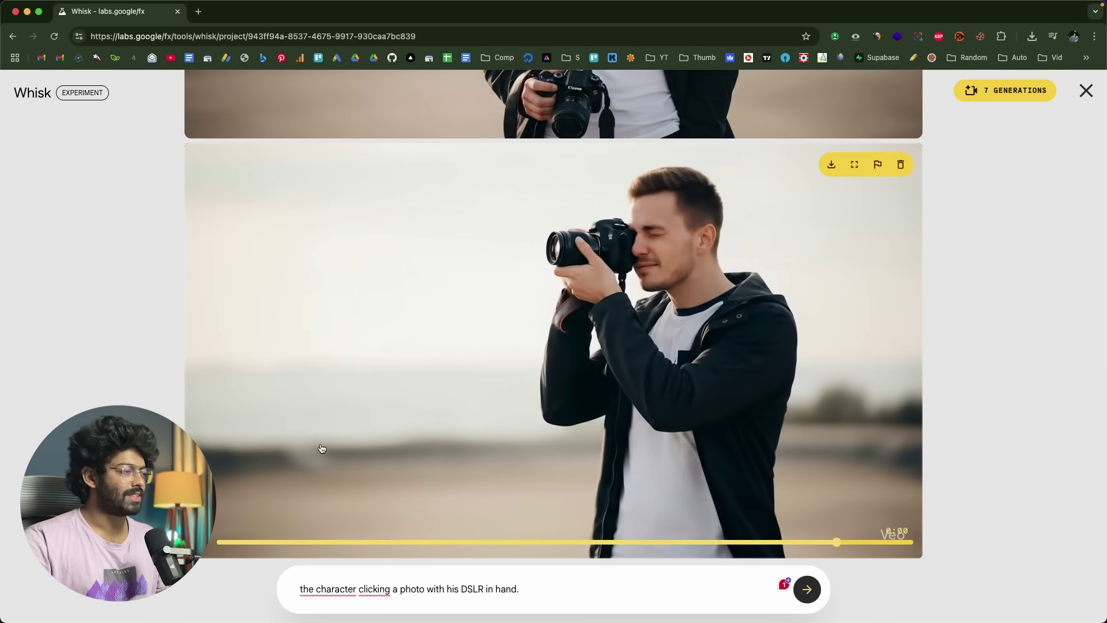
pyautogui.scroll(5, 507, 389)
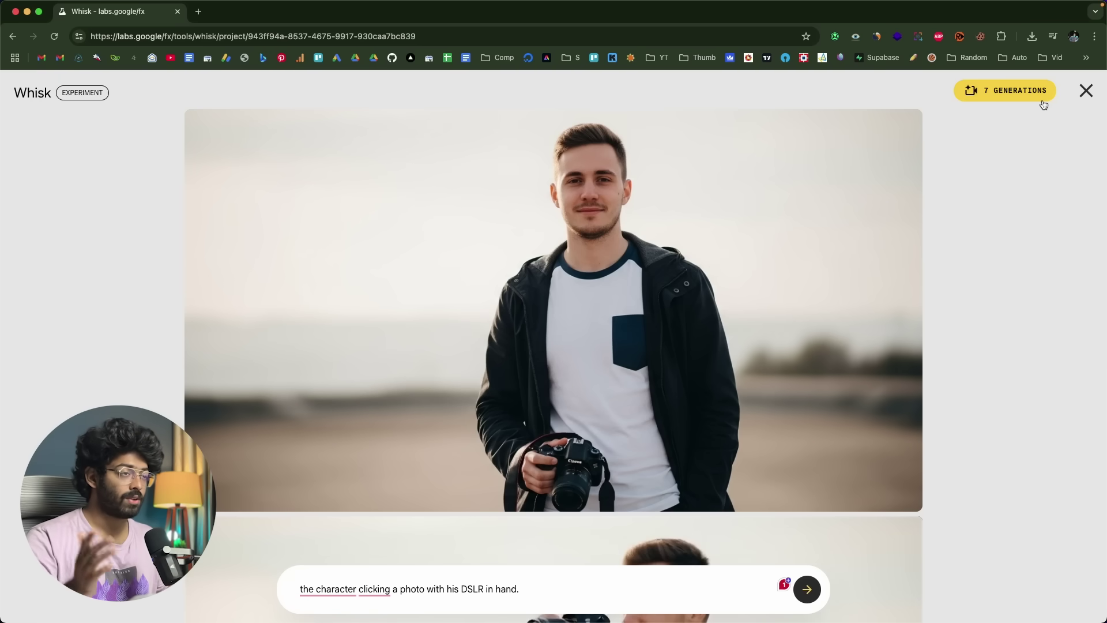
# - Go from the video gallery to the image grid with Subject, Scene and Style slots expanded
pyautogui.click(1002, 100)
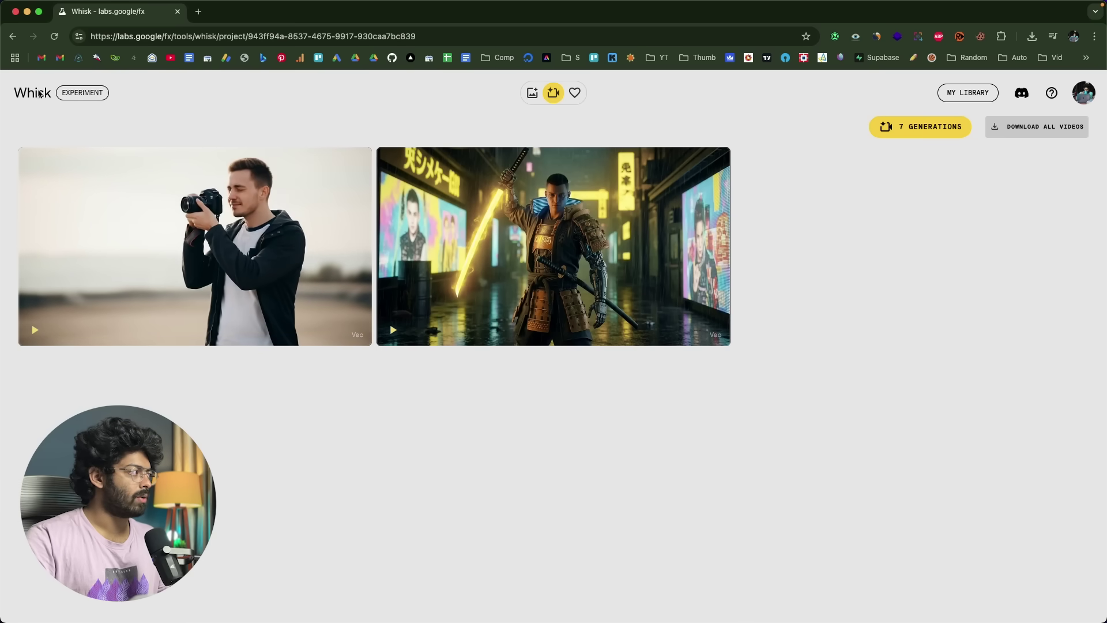
pyautogui.click(532, 92)
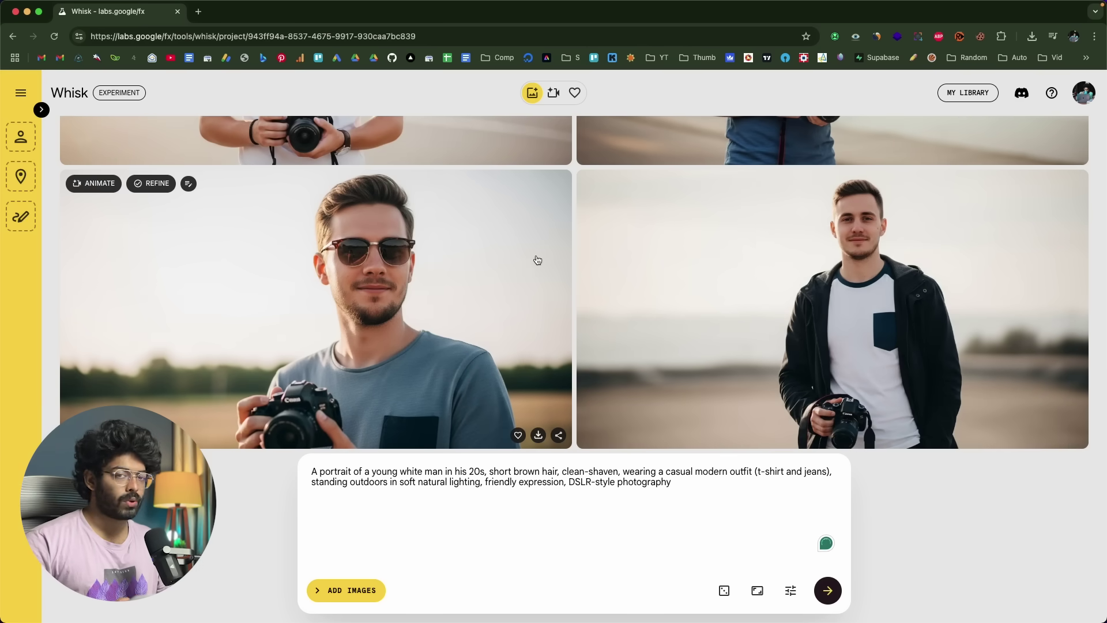
pyautogui.click(41, 109)
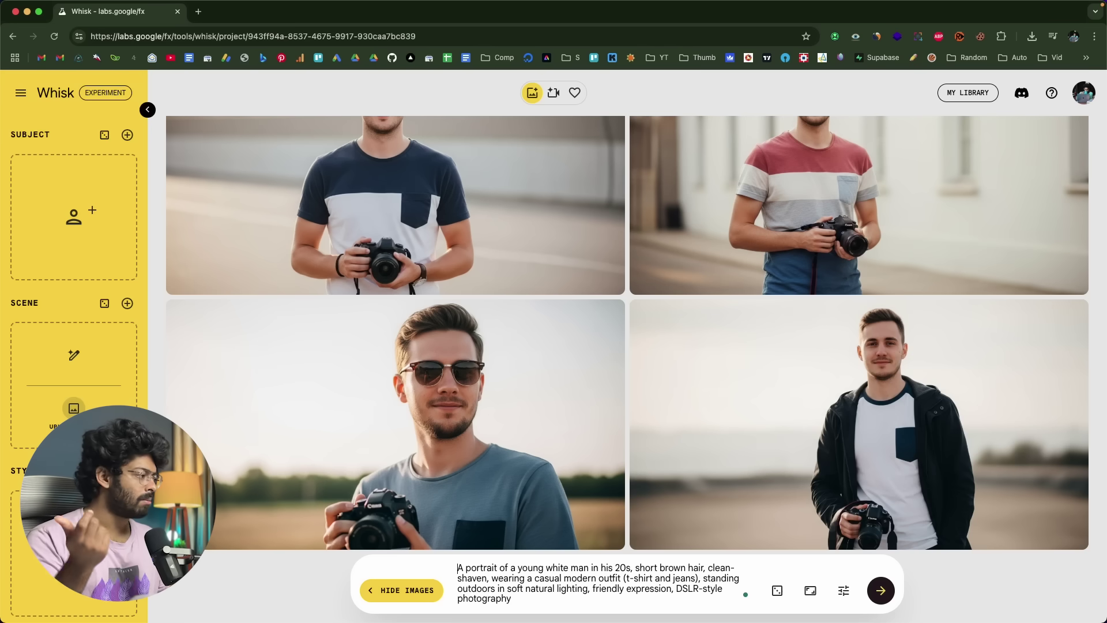
pyautogui.moveTo(401, 359)
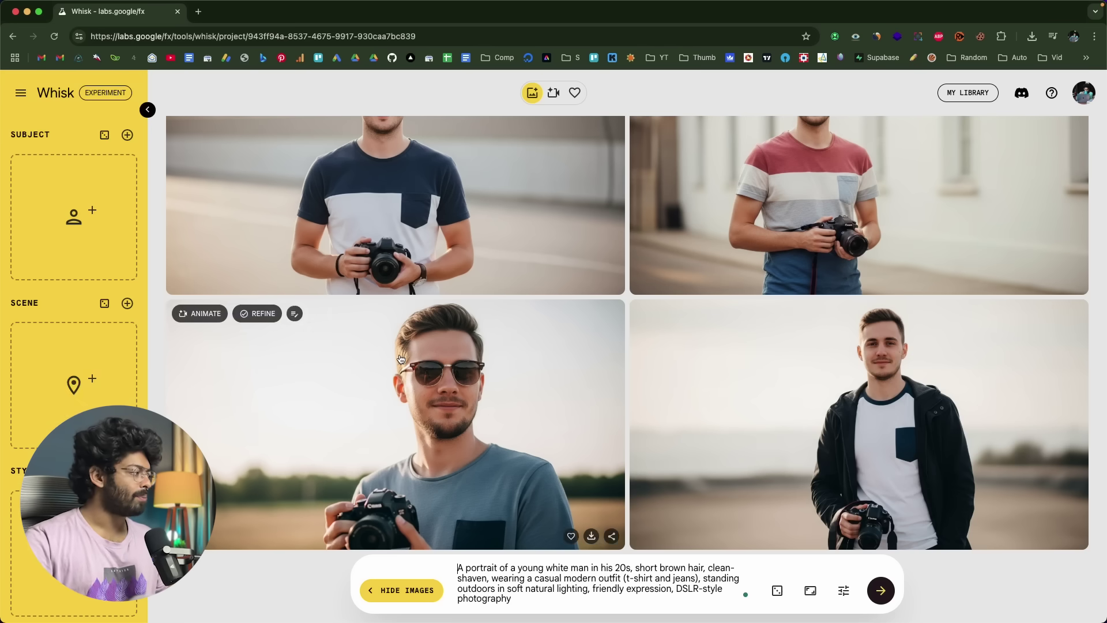